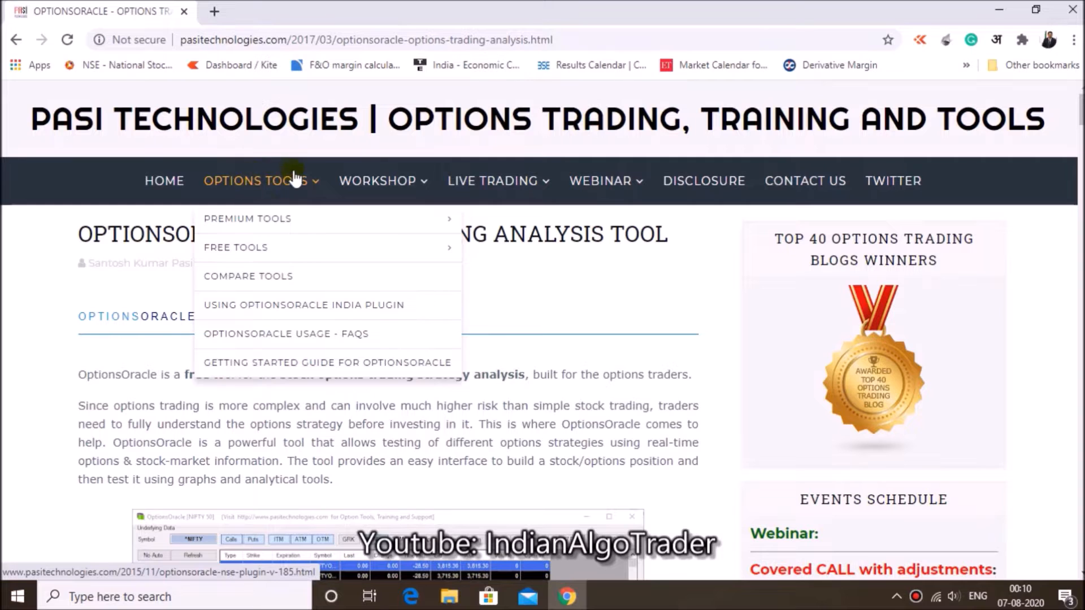
Open the free-tools download page for the OptionsOracle India Plugin and go to its "To Download" section
mouse_move(273, 250)
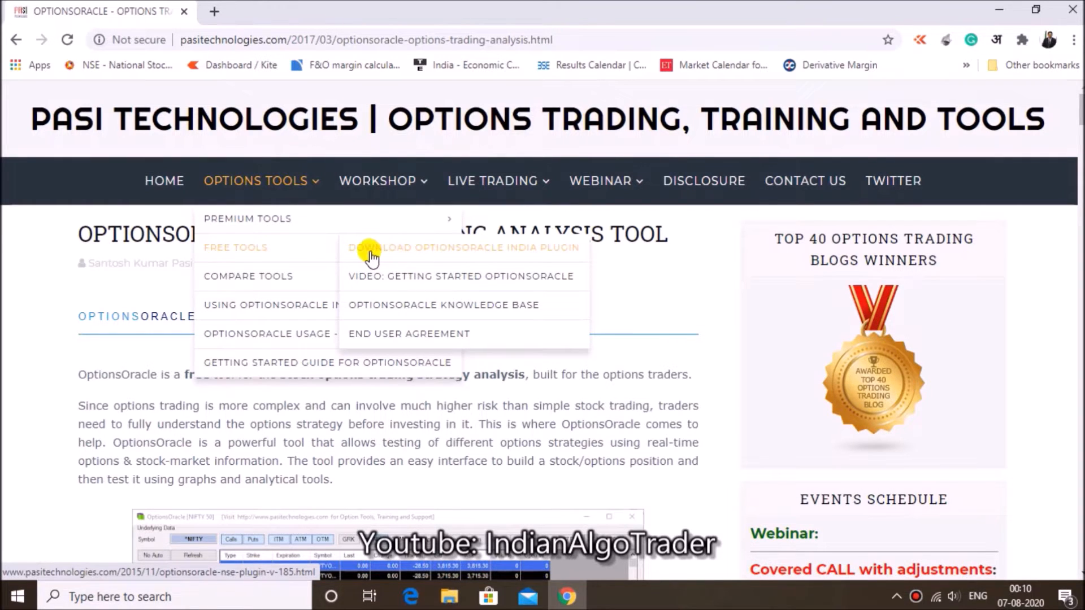
left_click(521, 259)
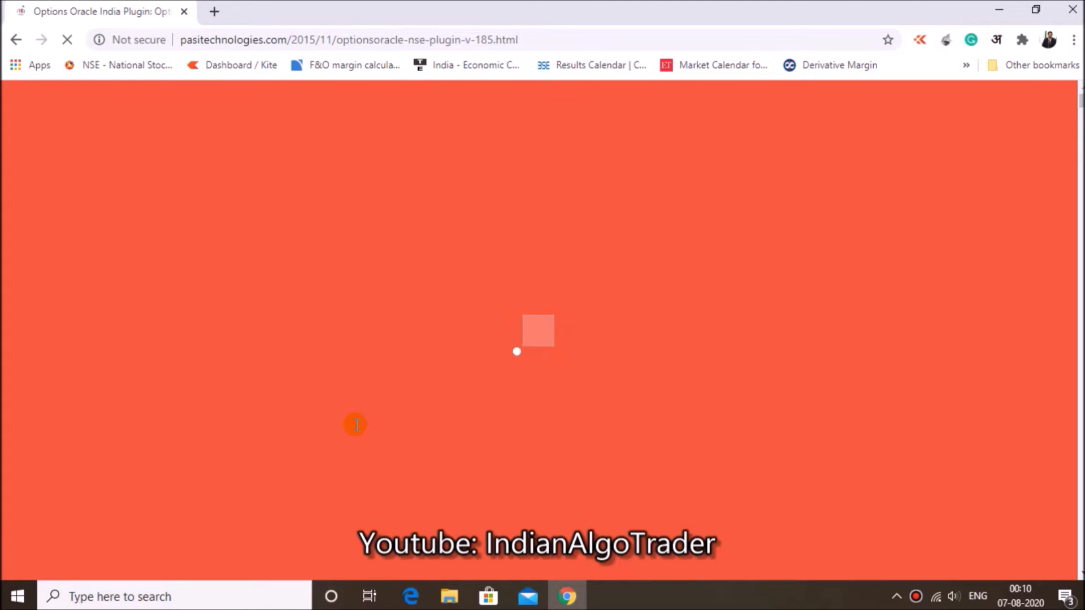
scroll(76, 359, "down", 2)
scroll(76, 356, "down", 5)
scroll(76, 361, "down", 4)
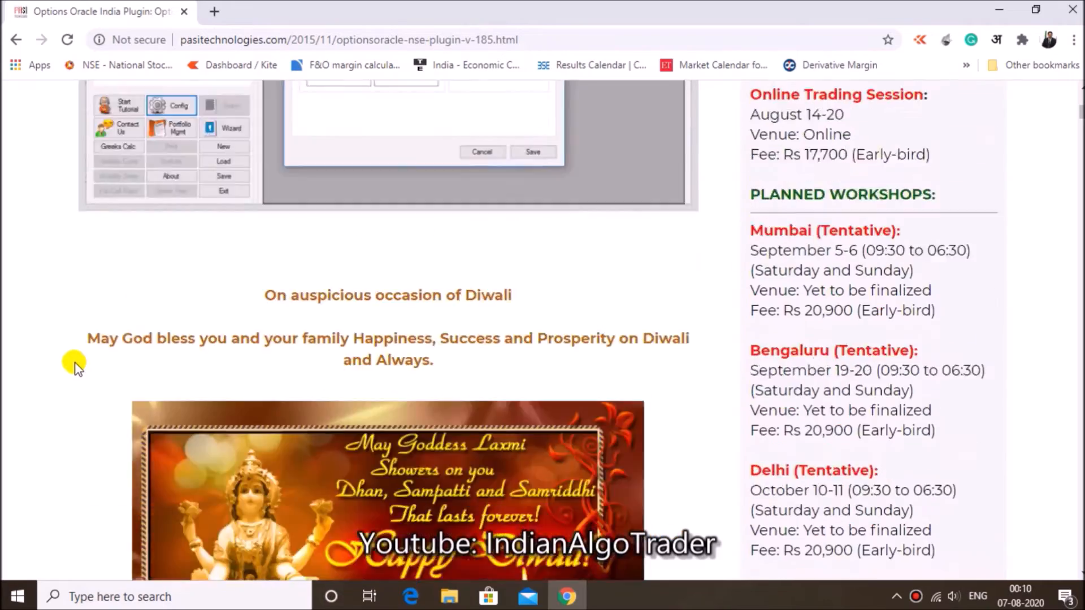
scroll(74, 366, "down", 18)
scroll(79, 364, "down", 2)
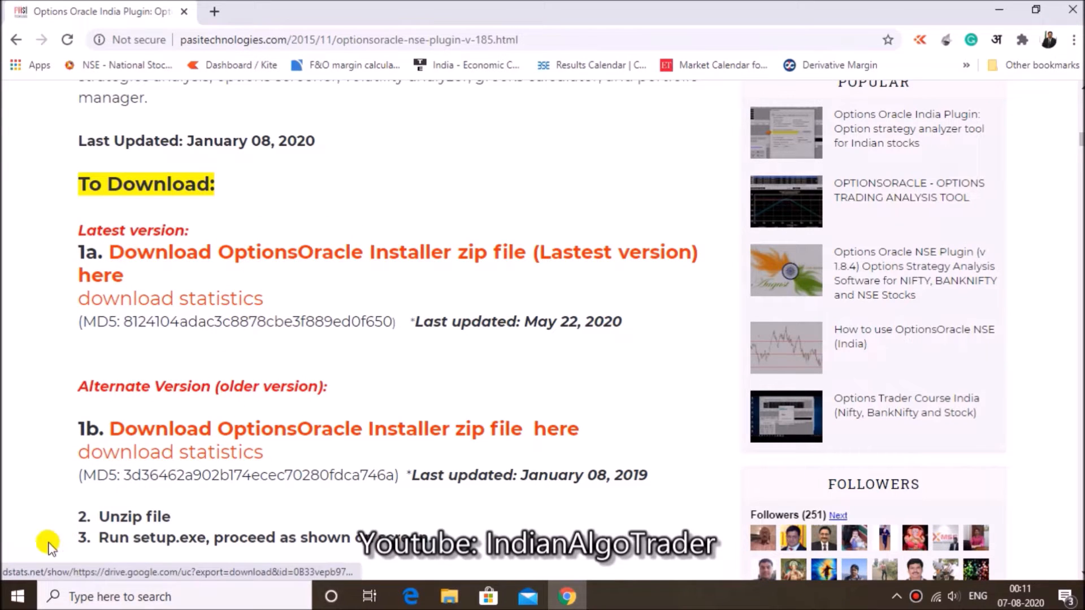
Download the latest OptionsOracle installer zip into the Downloads folder and show the file in its folder
left_click(172, 254)
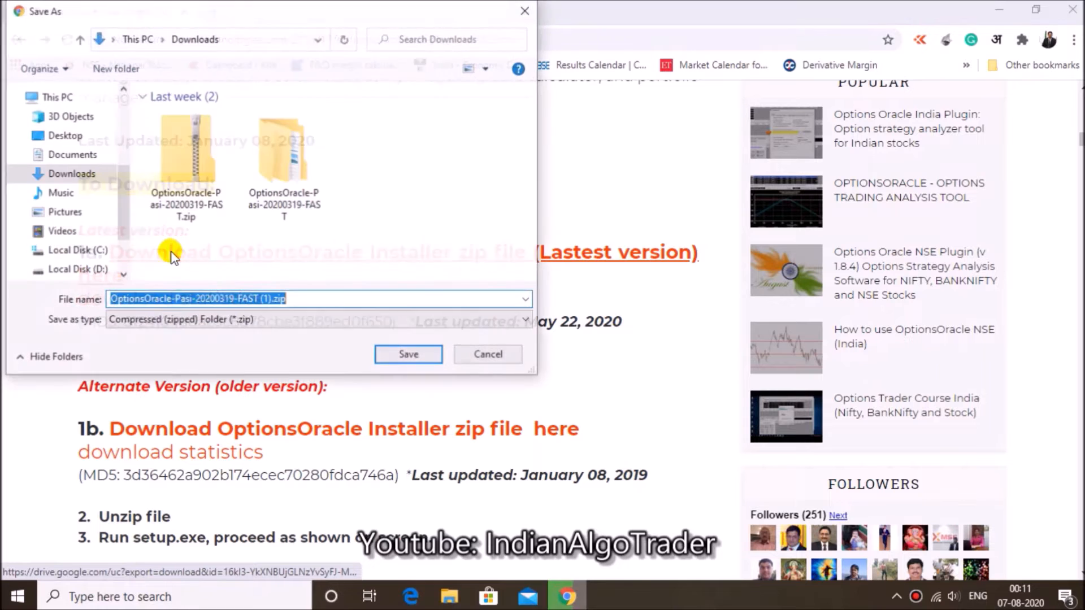
left_click(56, 178)
left_click(423, 356)
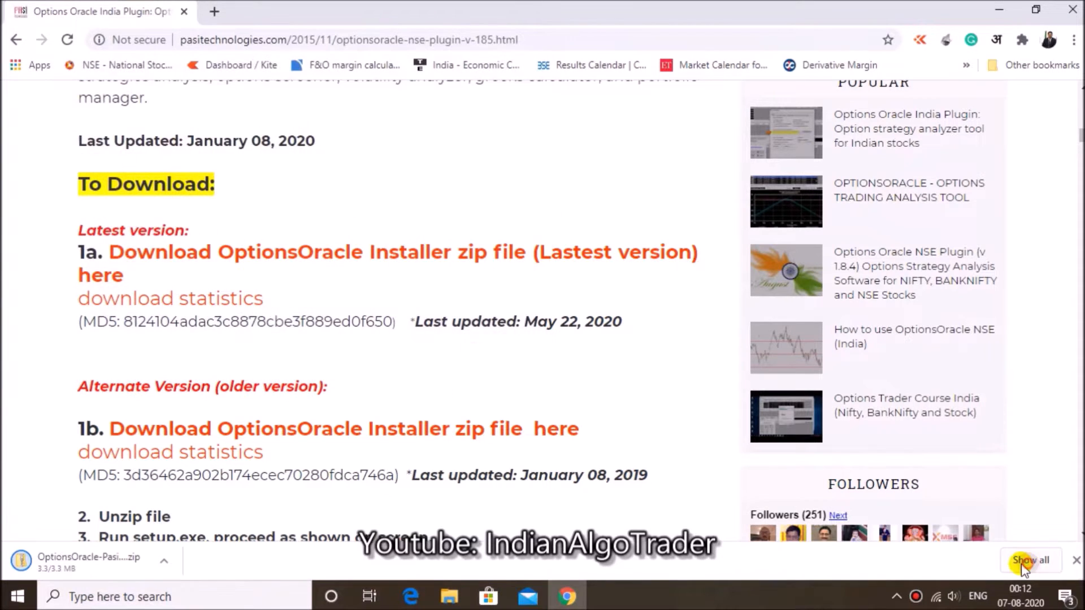
left_click(1022, 564)
left_click(382, 257)
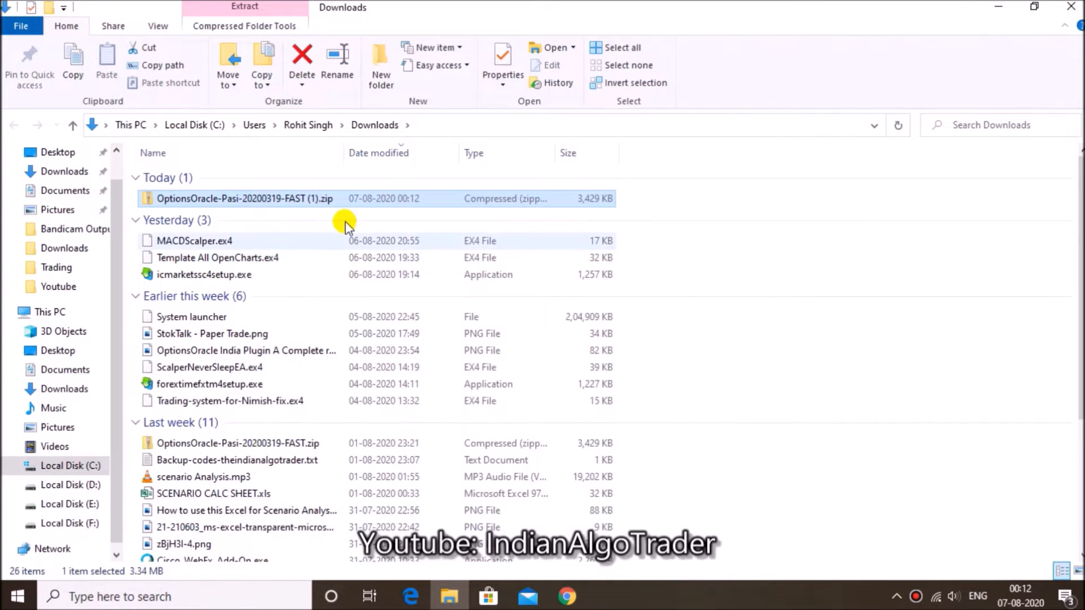
Extract OptionsOracle-Pasi-20200319-FAST (1).zip and open its OptionsOracle-Pasi-20200522-FAST subfolder
right_click(347, 199)
left_click(413, 328)
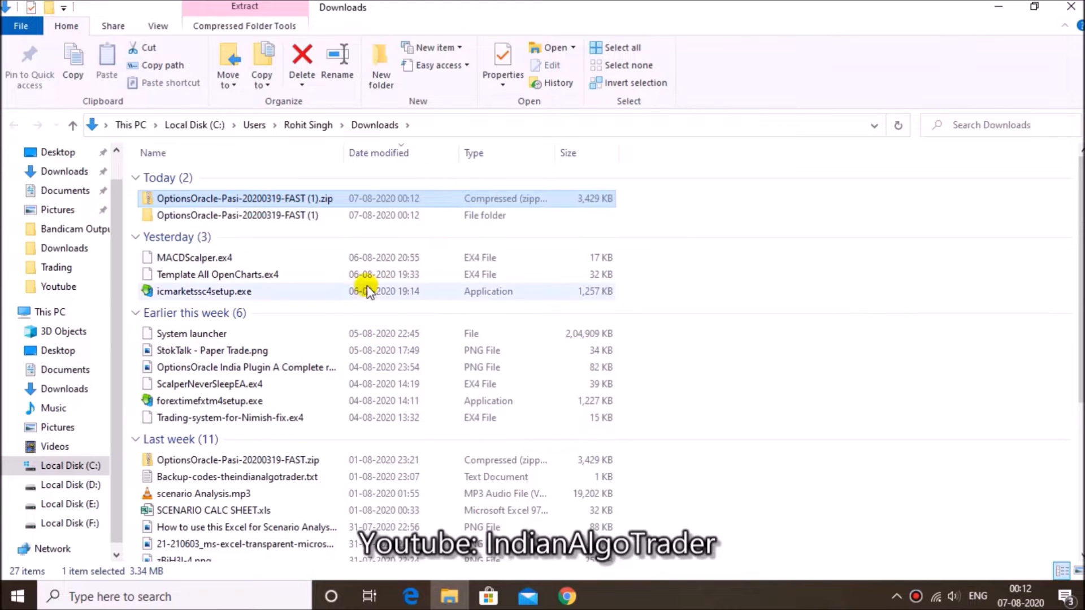
double_click(286, 215)
left_click(266, 179)
double_click(266, 179)
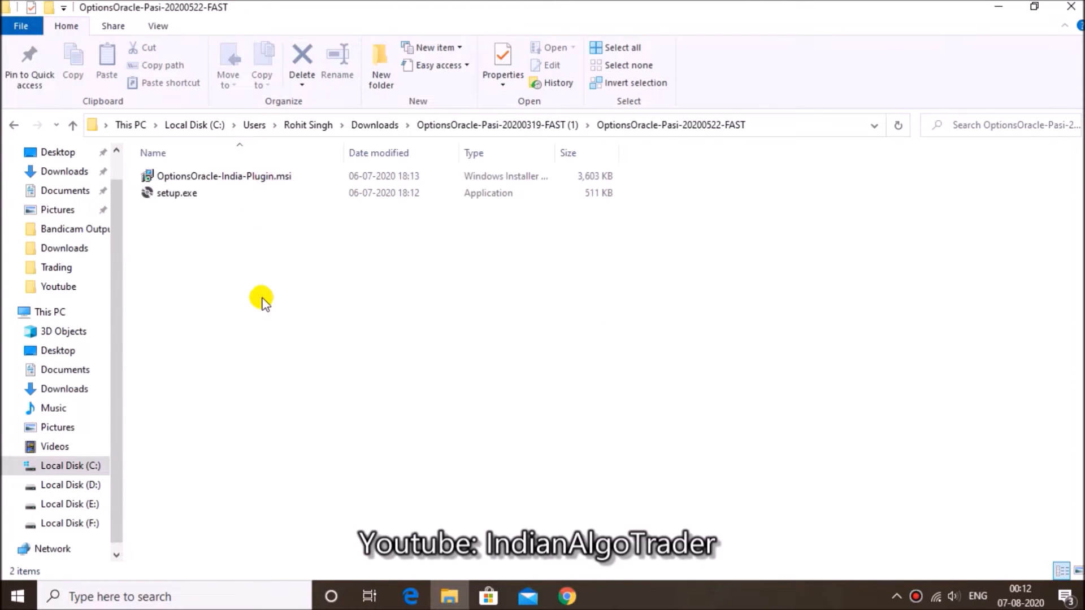
View the install, repair and uninstall actions available for OptionsOracle-India-Plugin.msi without running any
left_click(211, 176)
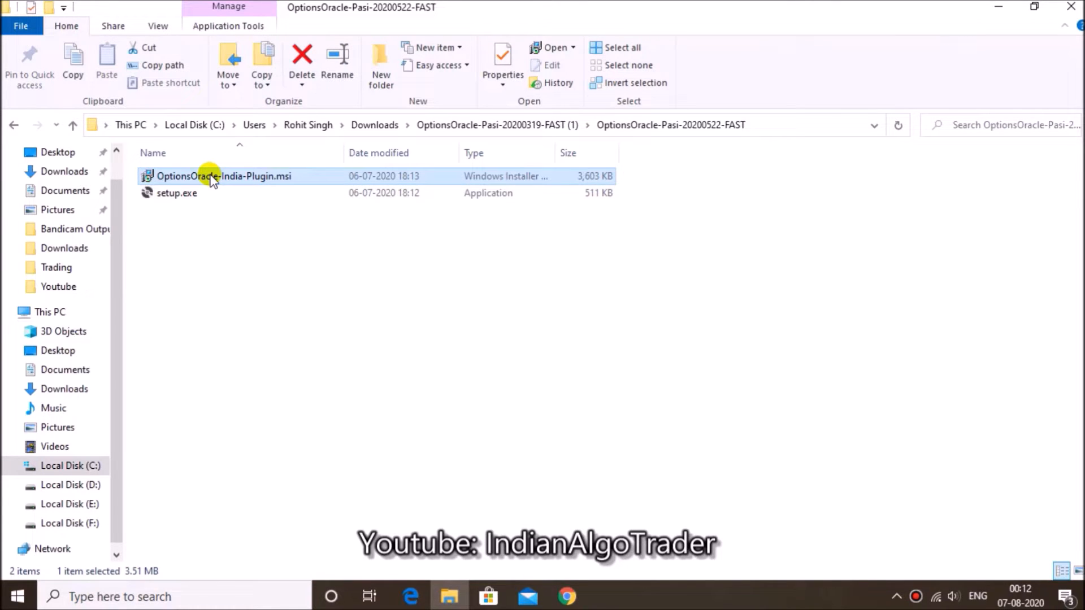
right_click(211, 178)
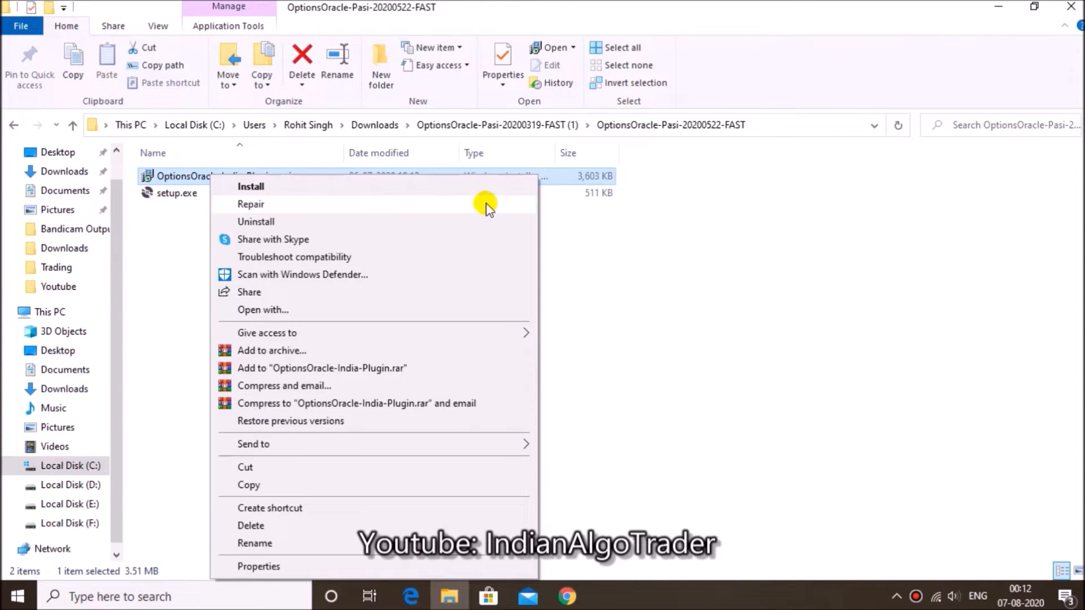
left_click(782, 288)
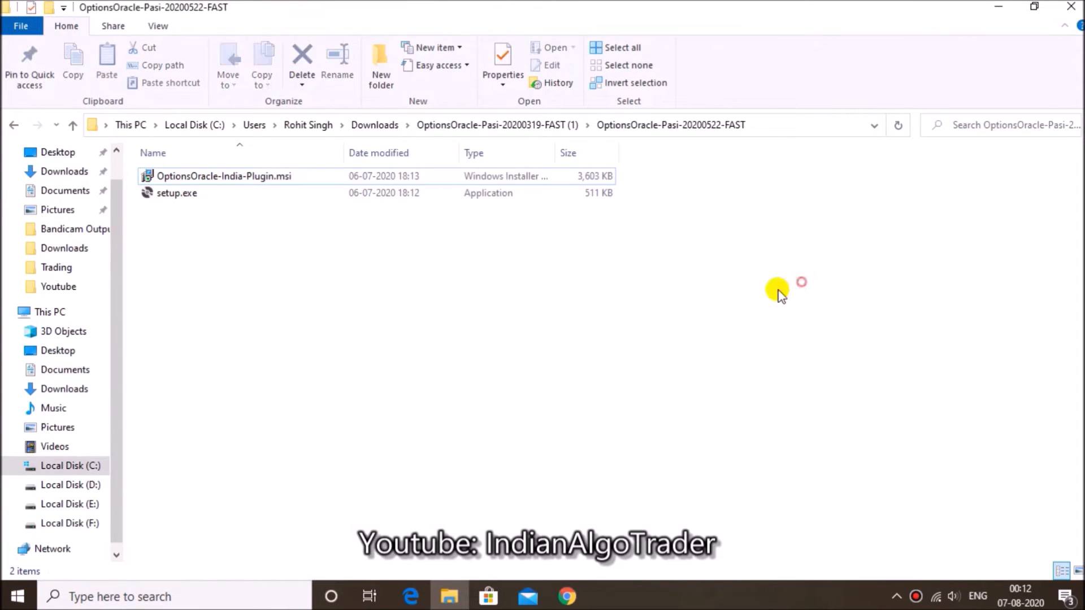
Close the installer folder window, the browser's downloads page and the browser
left_click(1074, 6)
left_click(379, 10)
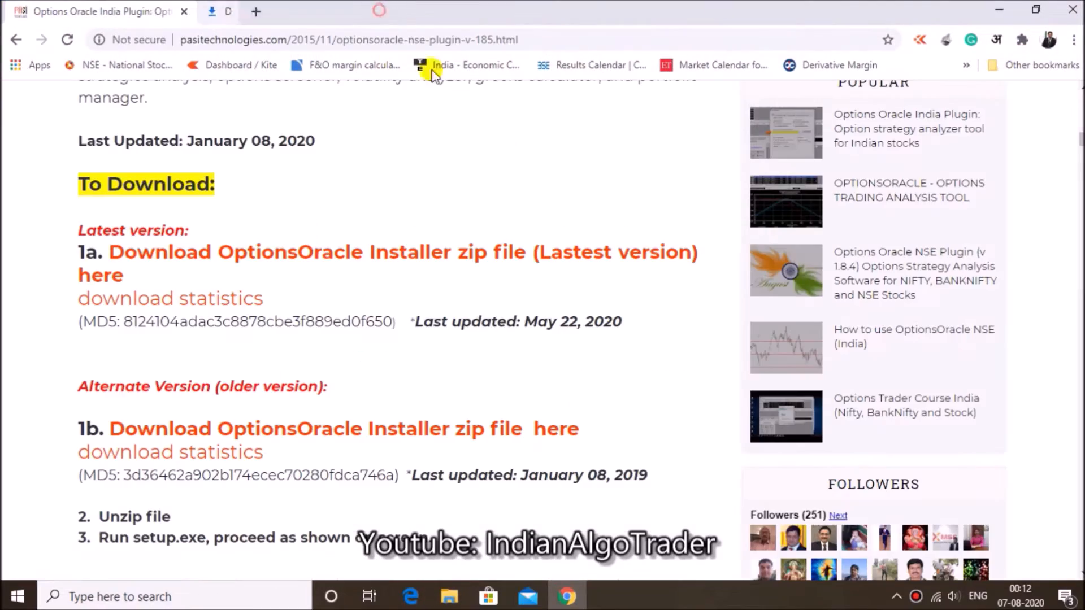
left_click(1072, 9)
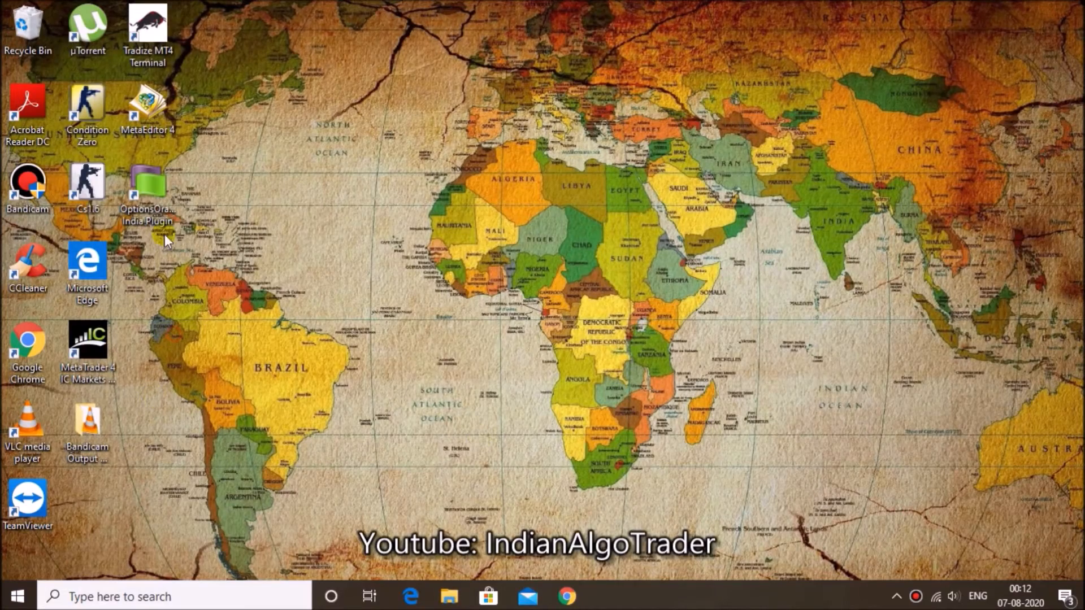
Launch the OptionsOracle India Plugin from the desktop
left_click(148, 187)
left_click(452, 321)
double_click(169, 214)
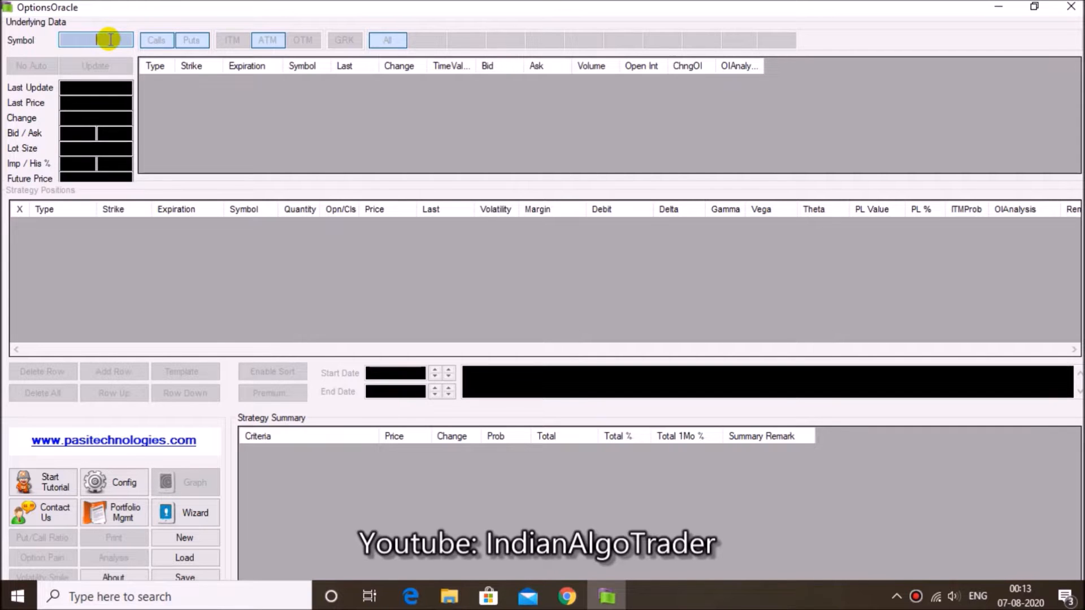
Enter NIFTY as the underlying symbol and load its option data
type("NIFTY")
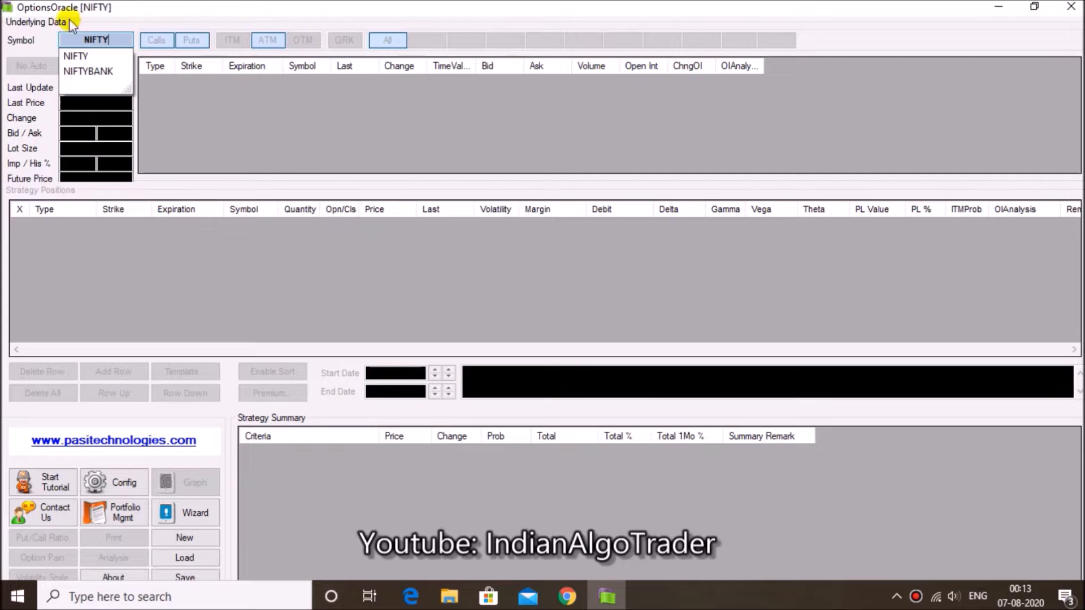
left_click(70, 56)
left_click(70, 70)
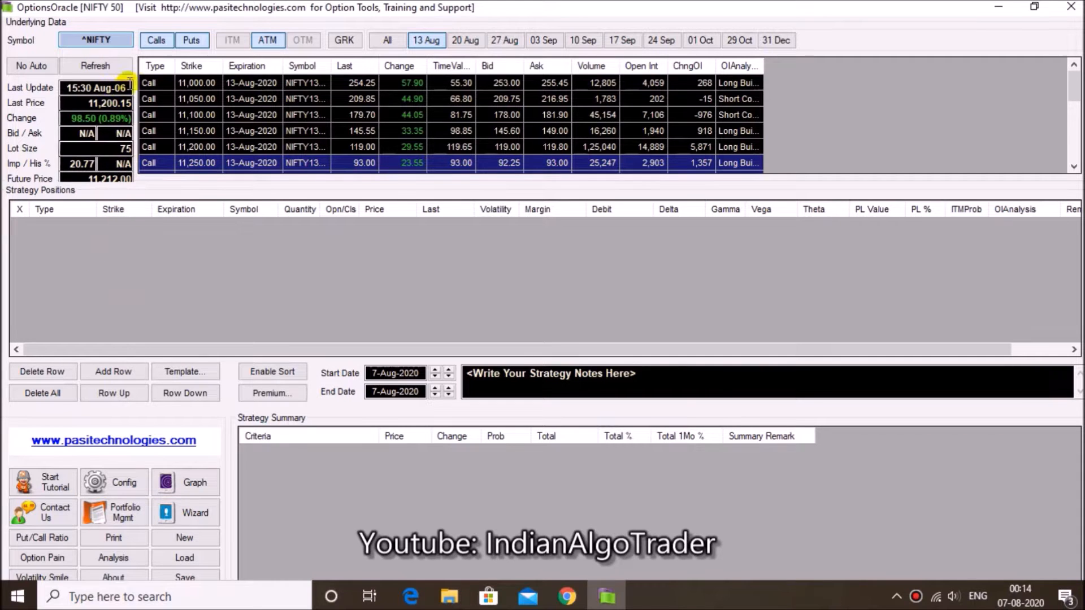
Turn the Calls, Puts and ATM filters off and restore them
left_click(156, 40)
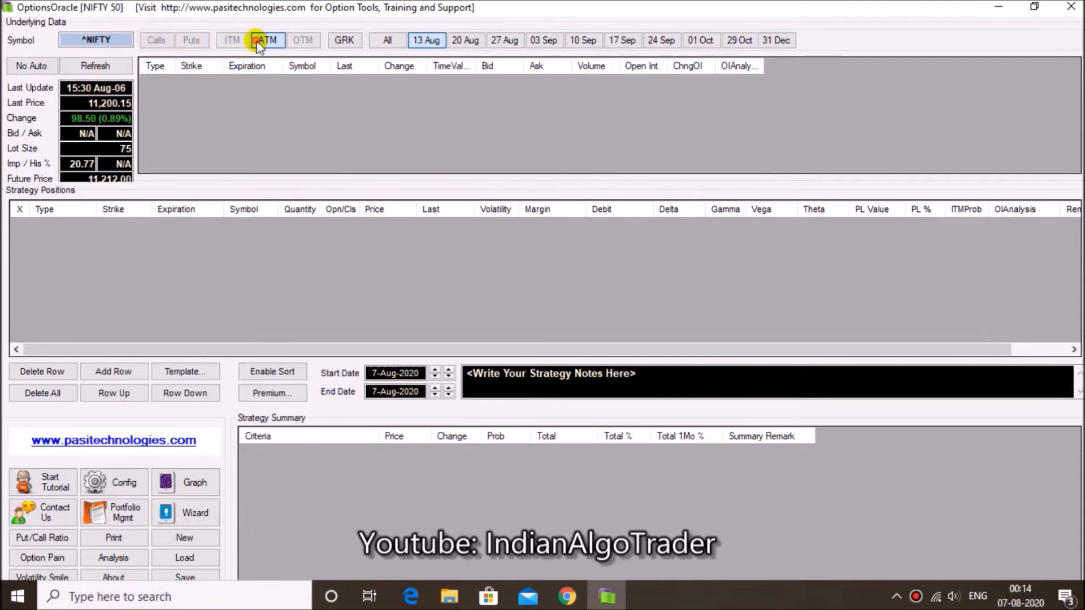
left_click(439, 43)
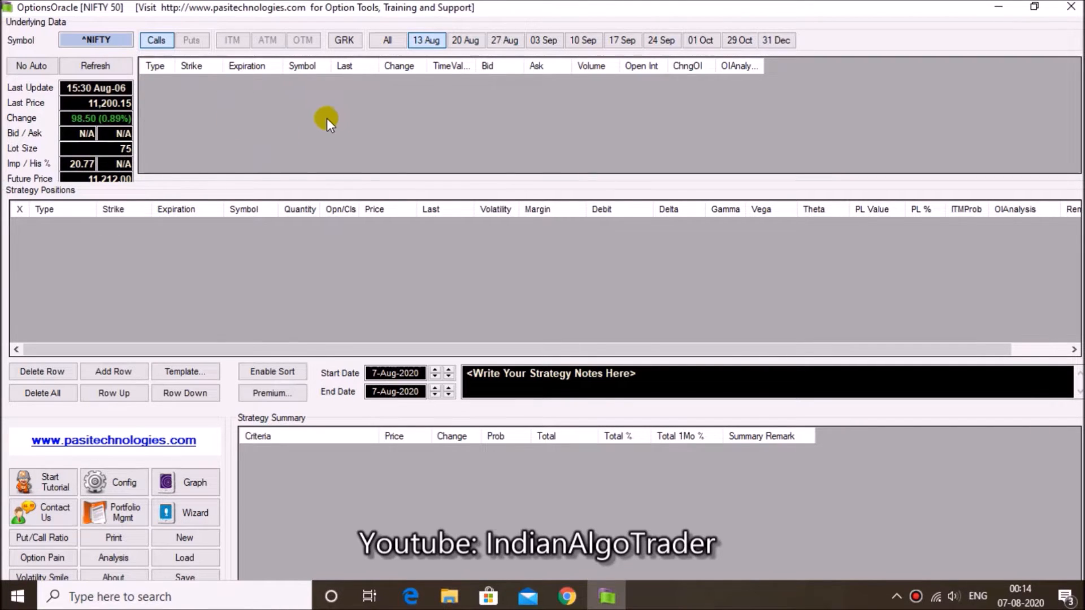
left_click(187, 50)
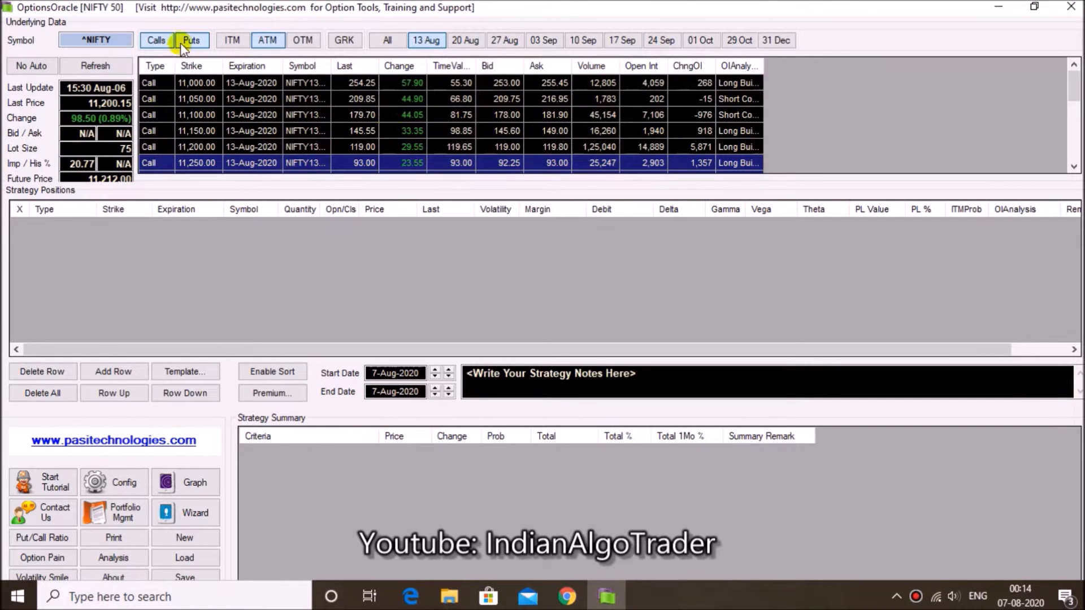
Try the moneyness filters on the option chain, leaving ITM, ATM and OTM all enabled
left_click(231, 40)
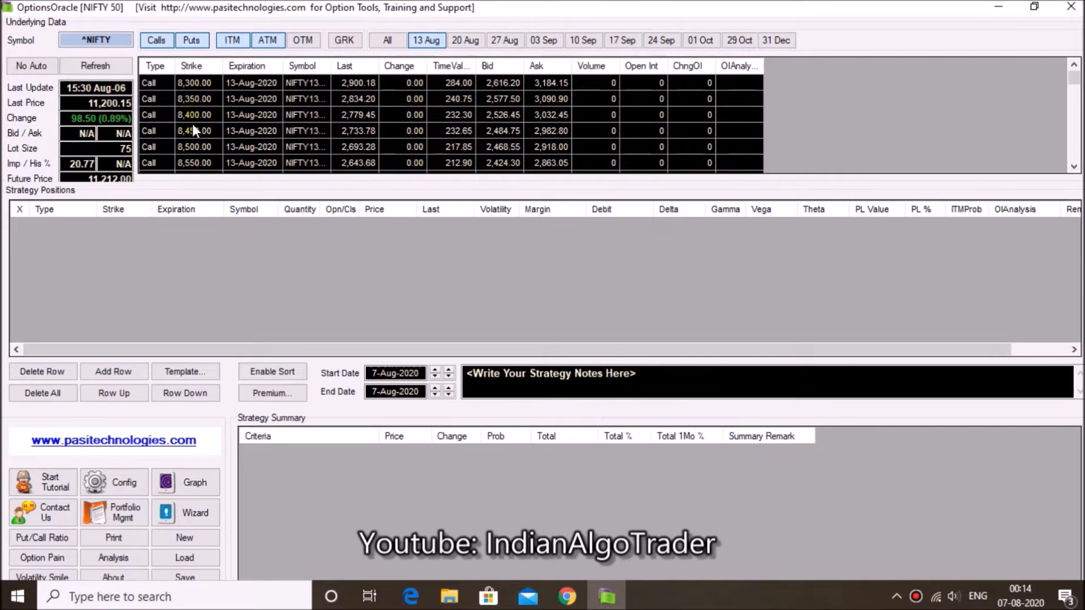
left_click(303, 41)
left_click(269, 44)
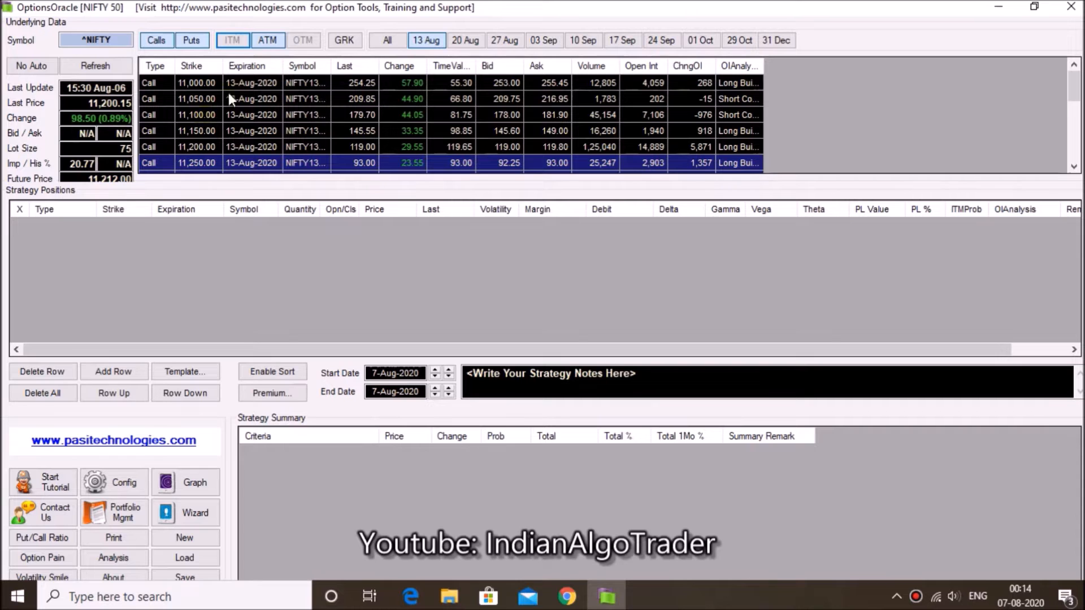
left_click(311, 40)
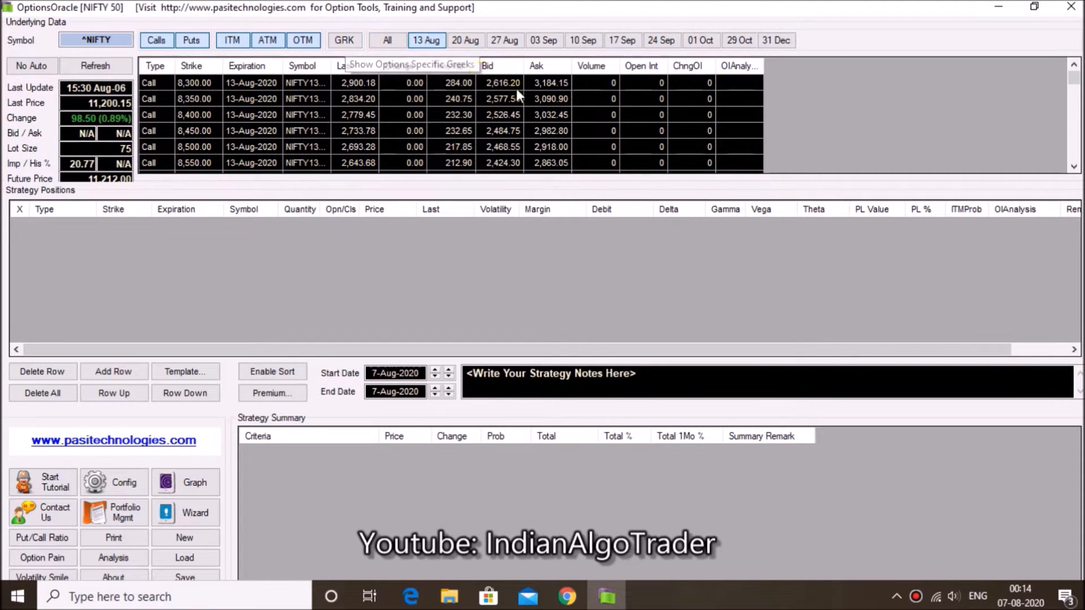
Show the Greeks columns in the option chain and hide them again
left_click(328, 48)
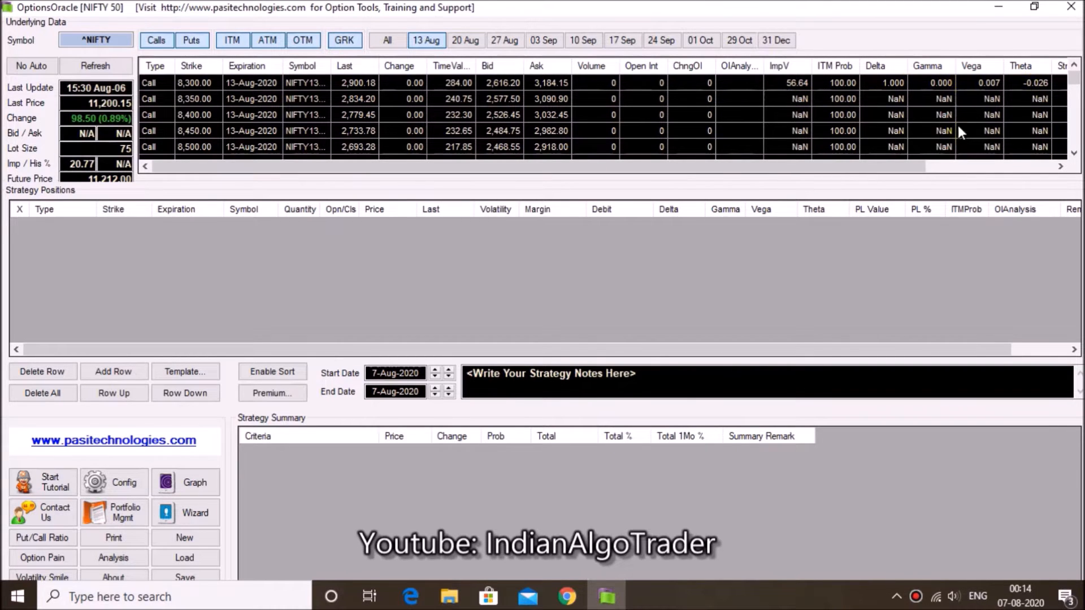
left_click(344, 40)
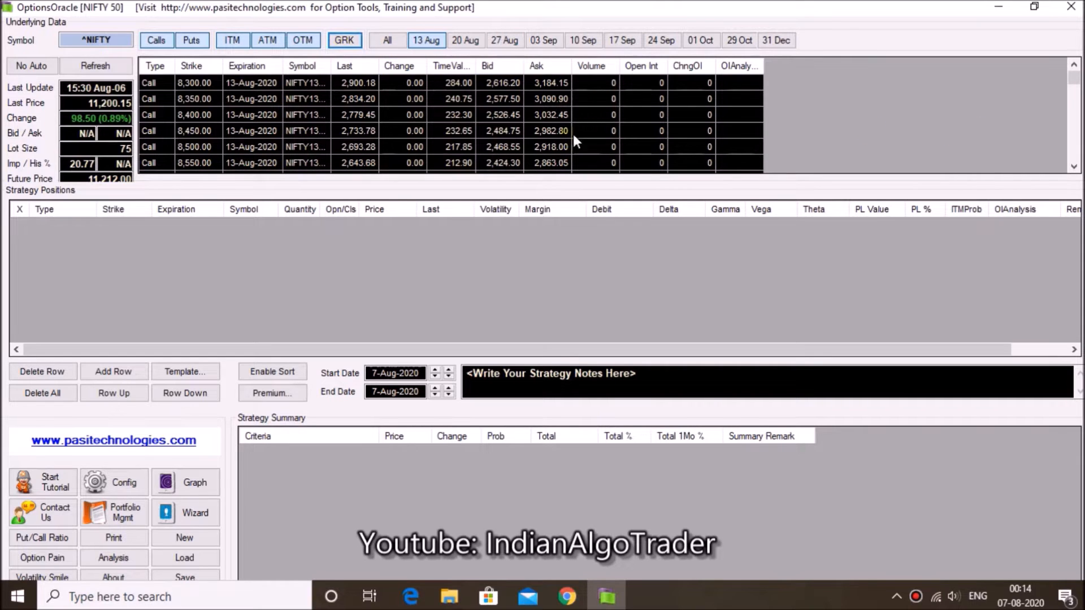
Widen the Symbol column to show full contract names and look through the 13 Aug calls and puts
left_click(432, 43)
left_click_drag(328, 68, 430, 77)
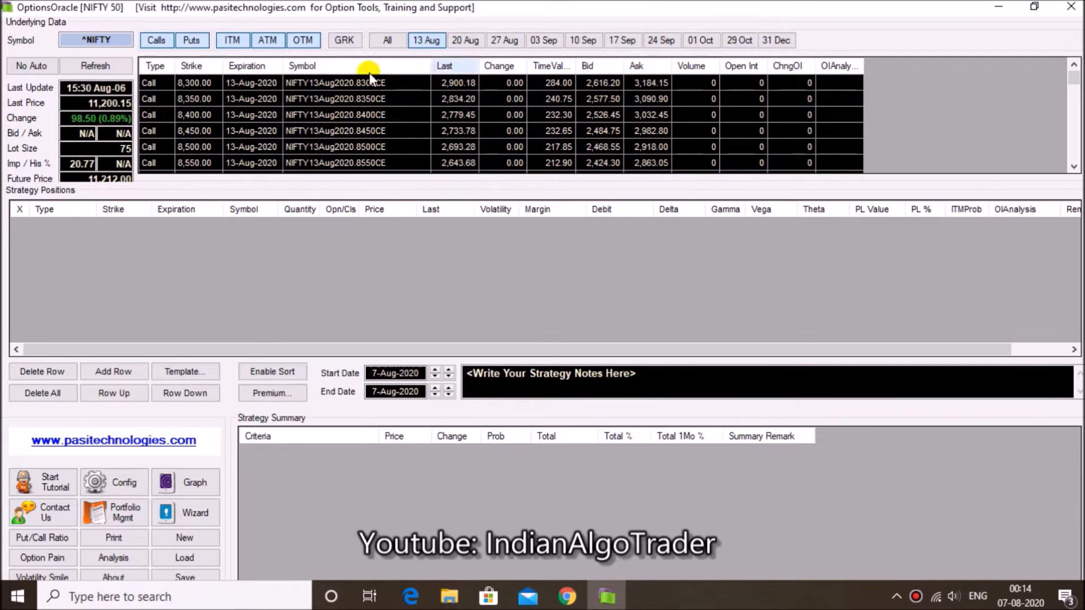
scroll(349, 117, "down", 20)
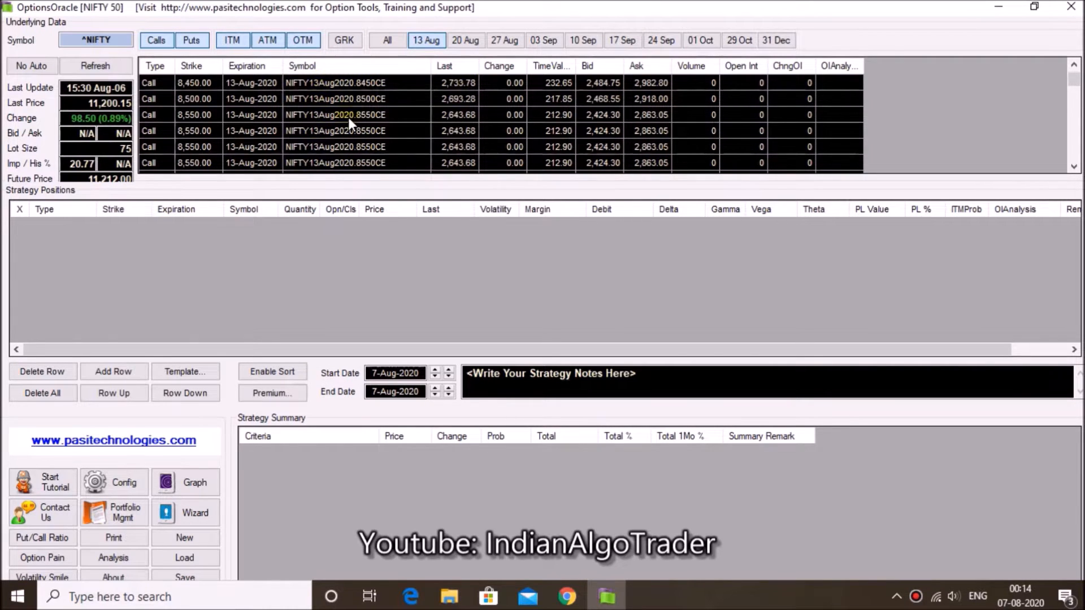
scroll(350, 126, "down", 20)
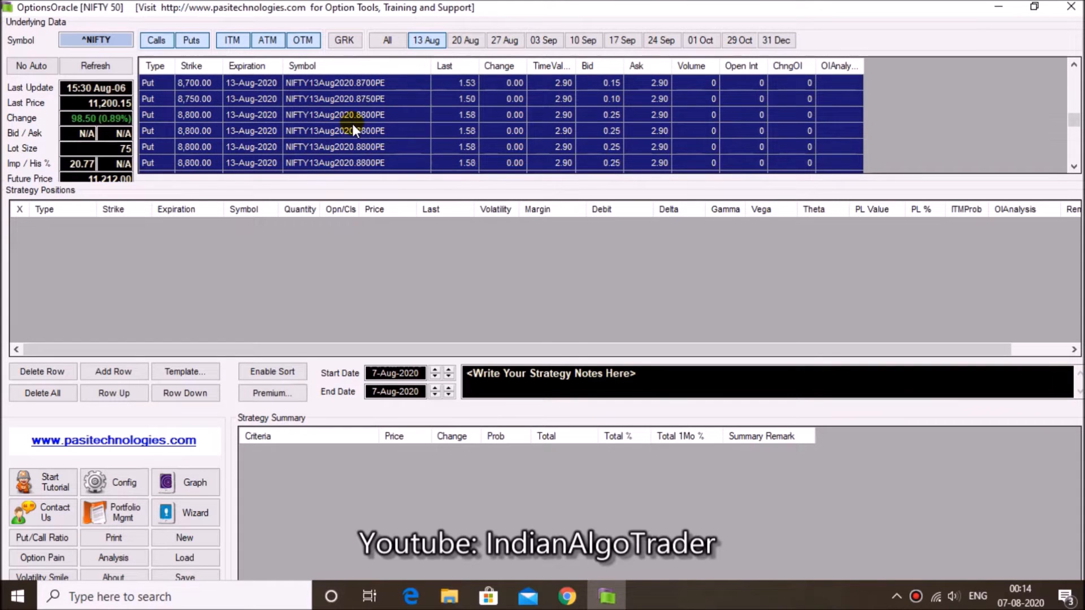
left_click(154, 124)
scroll(152, 119, "up", 6)
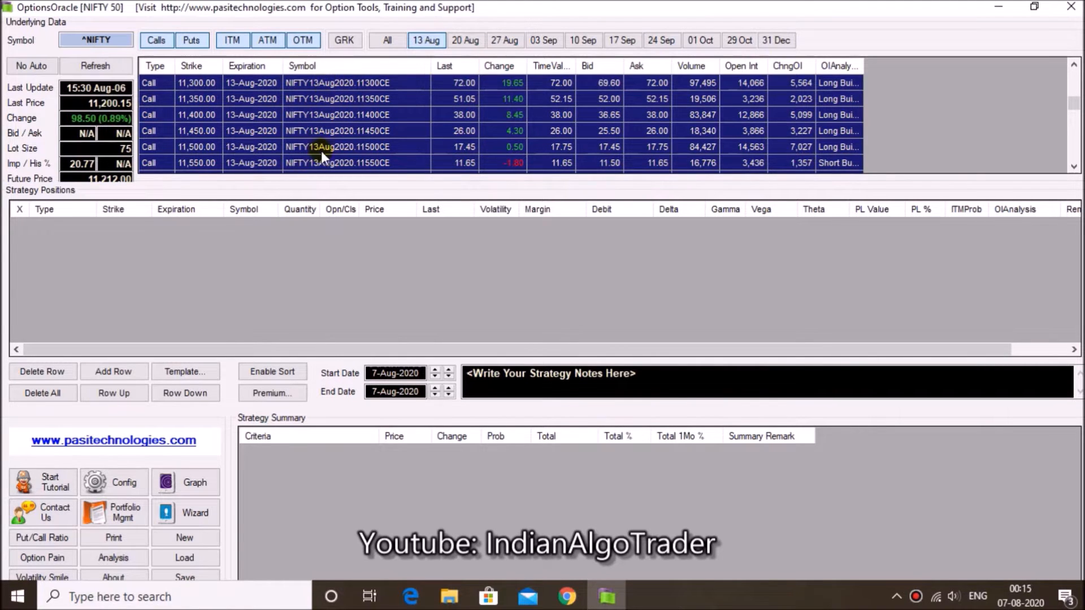
scroll(340, 130, "up", 10)
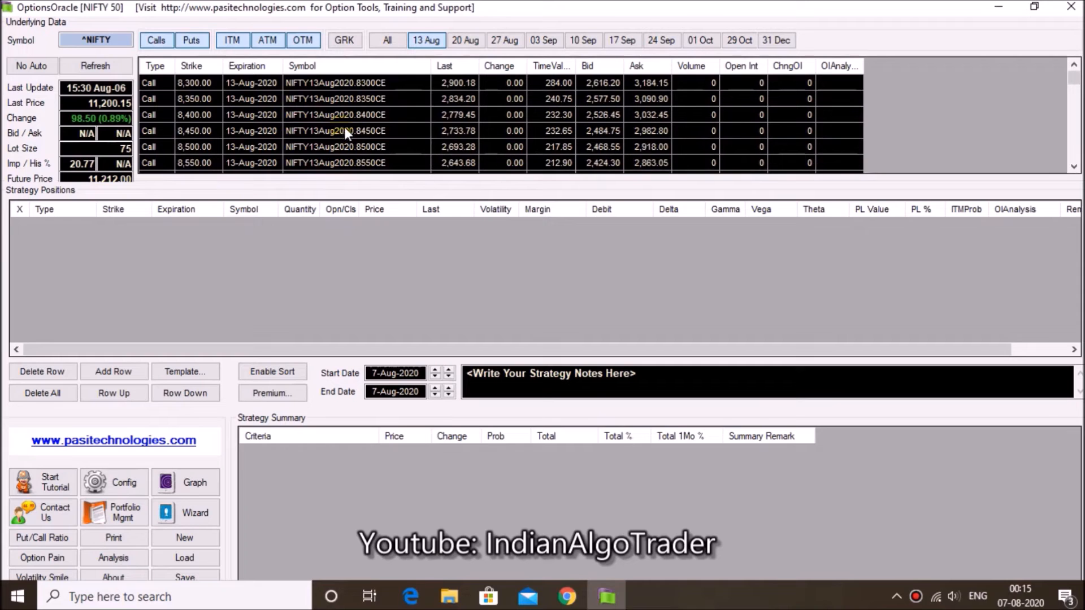
Browse the option chain for the 20 Aug and 27 Aug expirations and for all expirations together
left_click(461, 41)
left_click(503, 41)
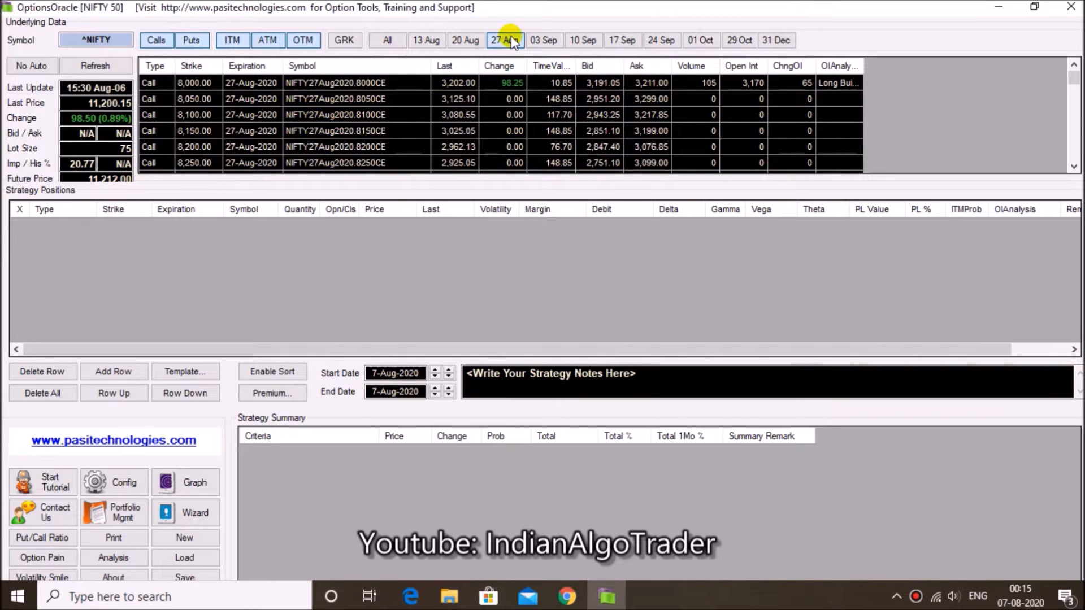
left_click(388, 41)
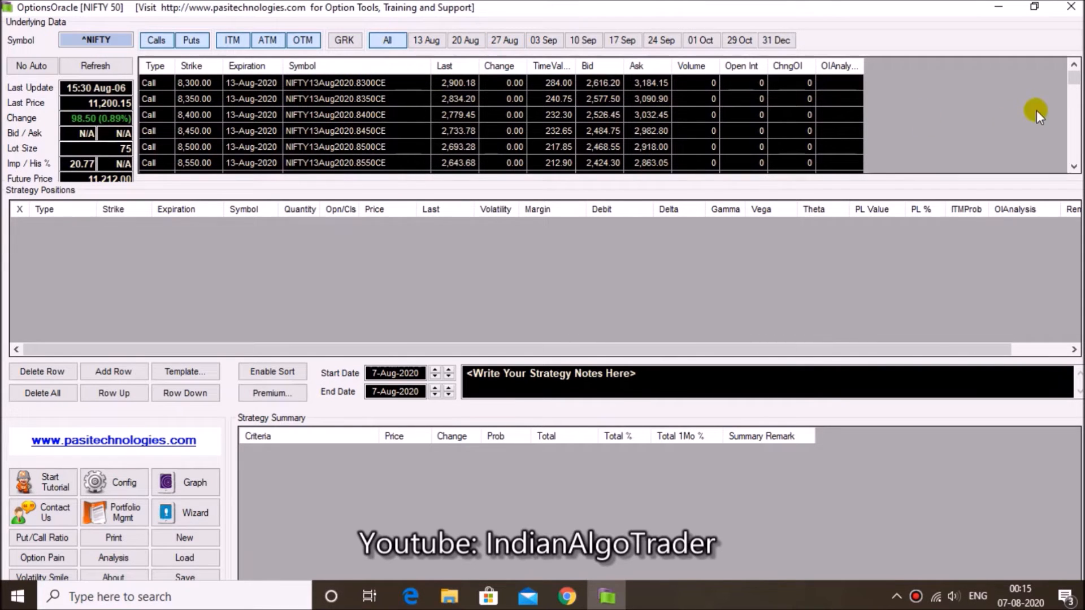
left_click_drag(1072, 83, 1074, 133)
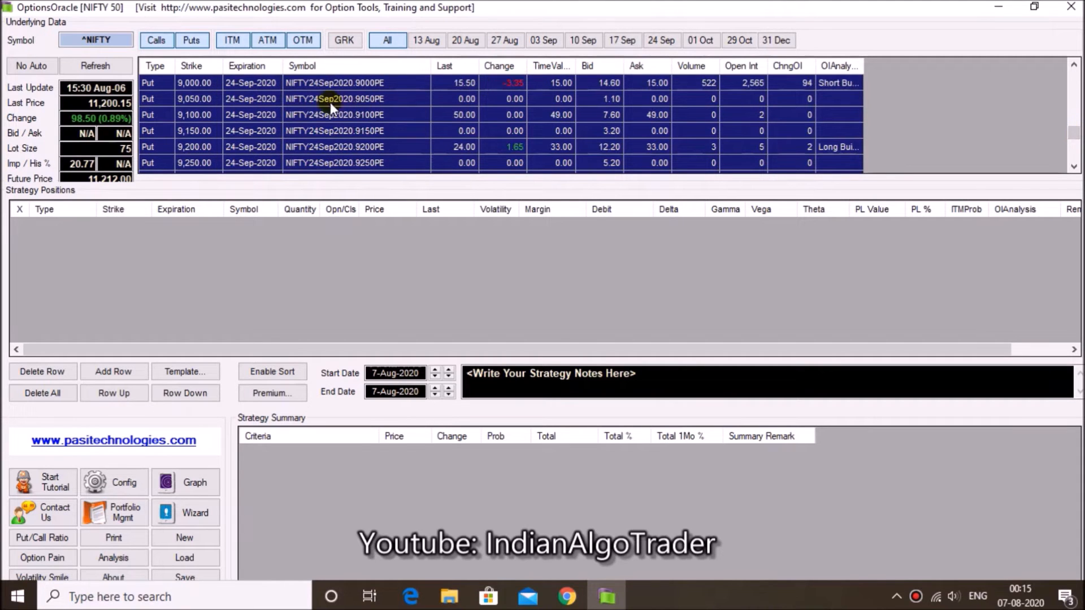
left_click_drag(1072, 141, 1073, 77)
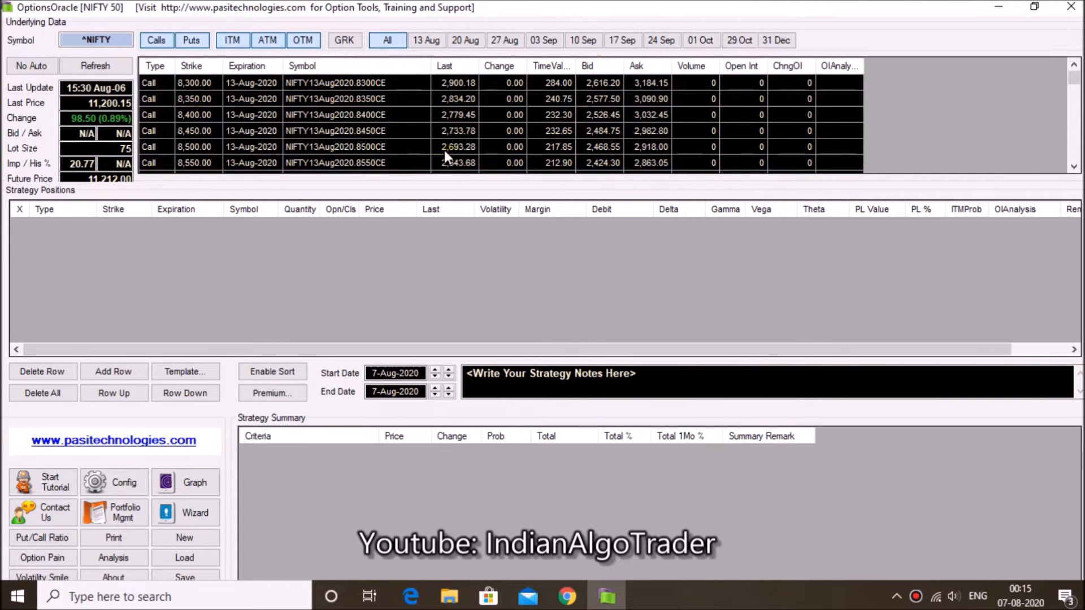
Filter the option chain to the 13 Aug expiration and check the current date in the system calendar
left_click(420, 42)
left_click(1024, 603)
left_click(983, 203)
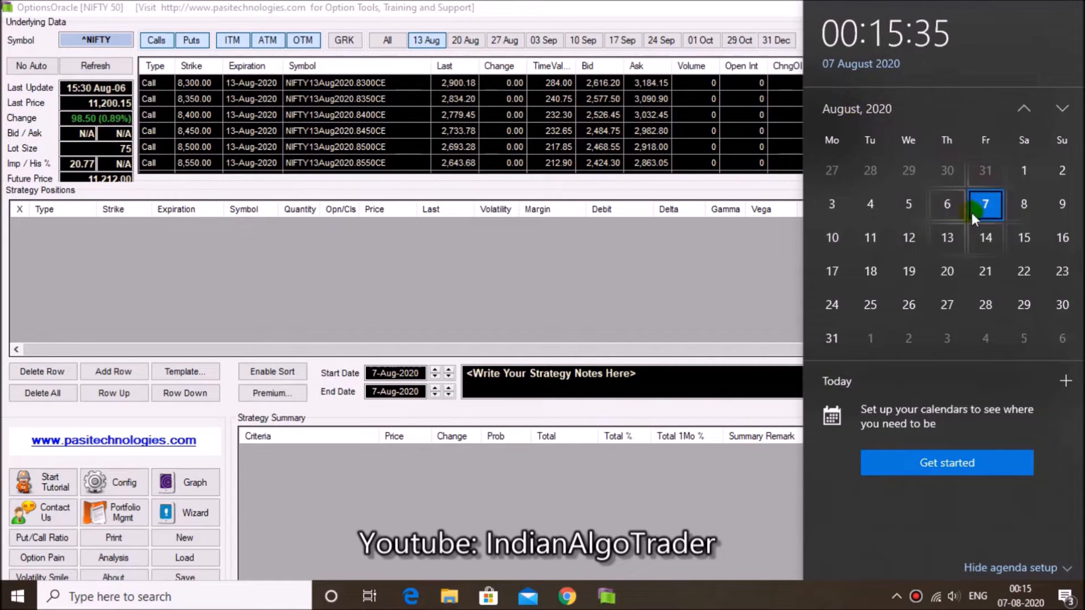
Close the calendar and open the strategy template selection with 13-Aug-2020 as the start month
left_click(684, 528)
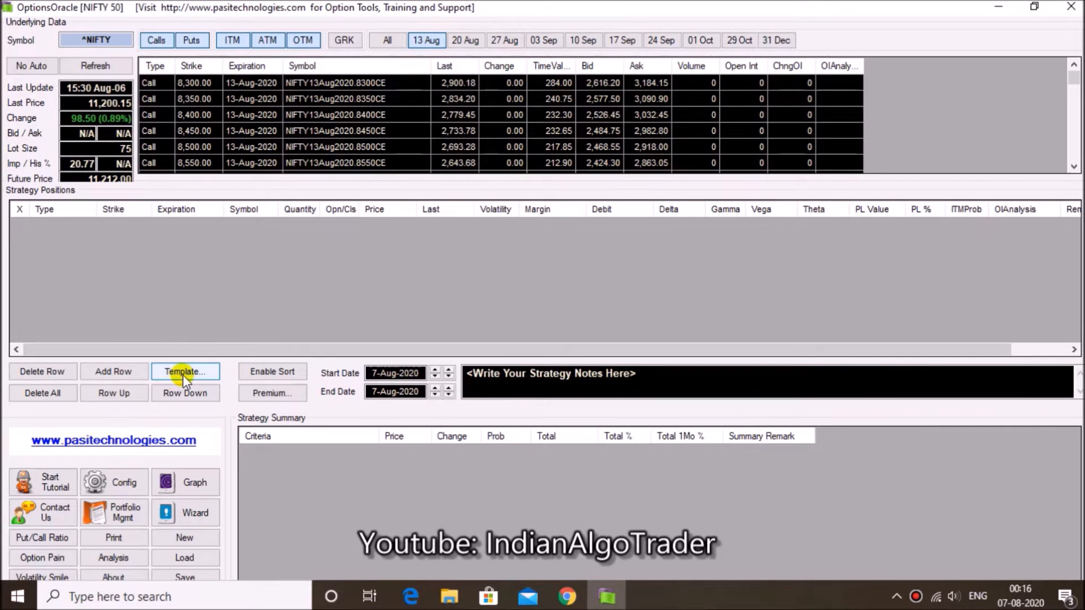
left_click(199, 373)
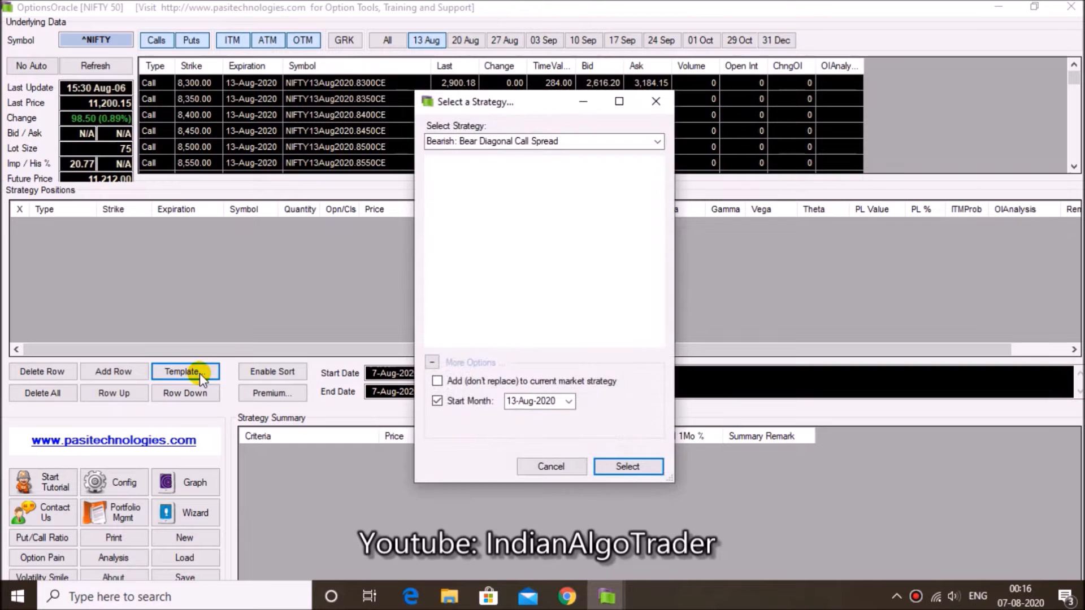
left_click(569, 401)
left_click(541, 191)
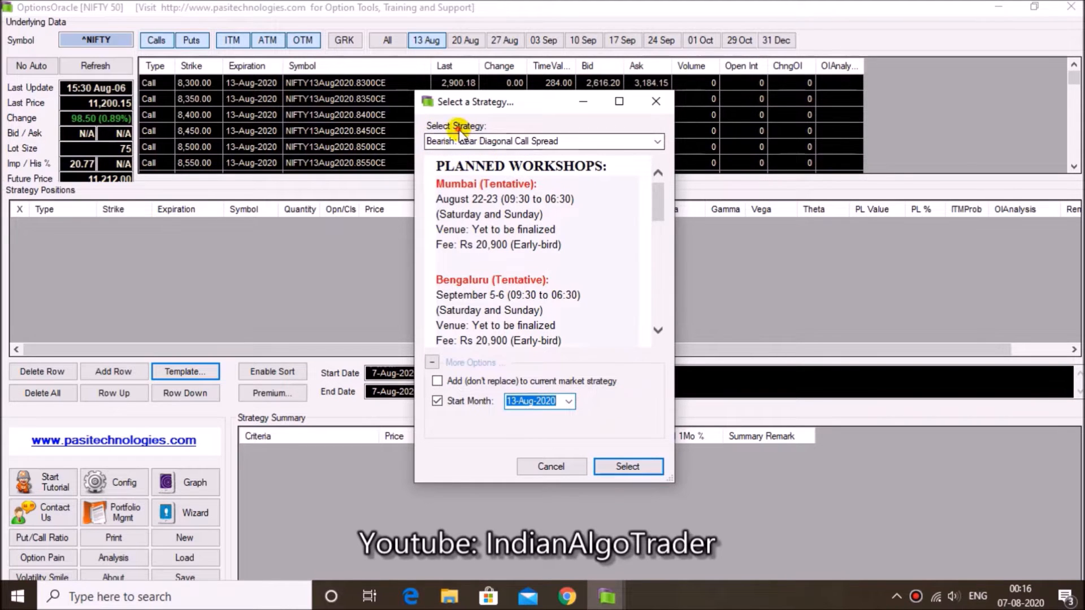
Browse the bullish, bearish and neutral strategy templates and load Bullish: Long Stock
left_click(657, 141)
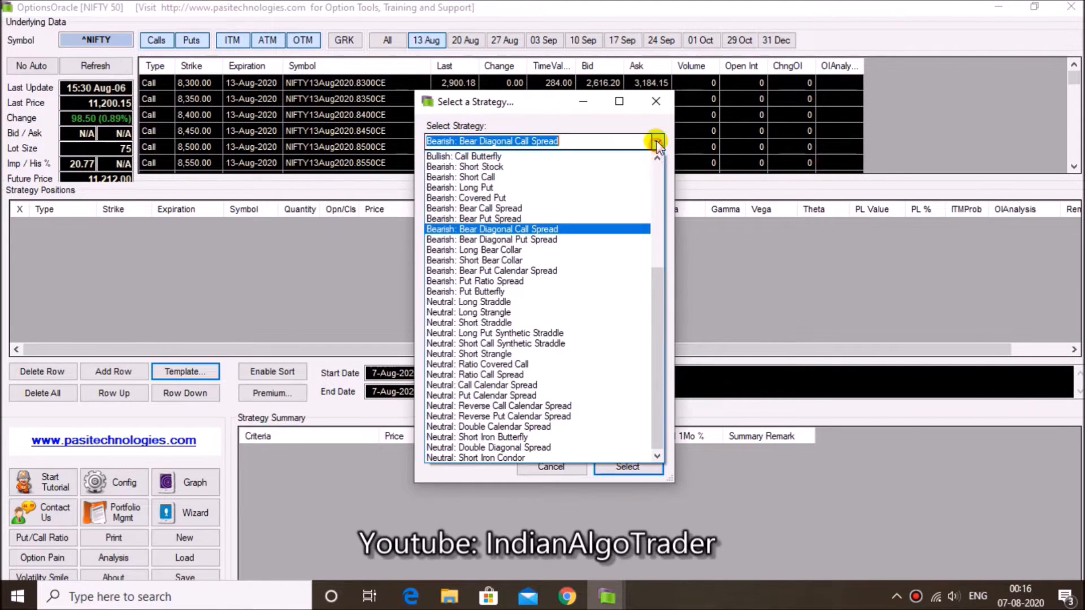
scroll(591, 266, "up", 6)
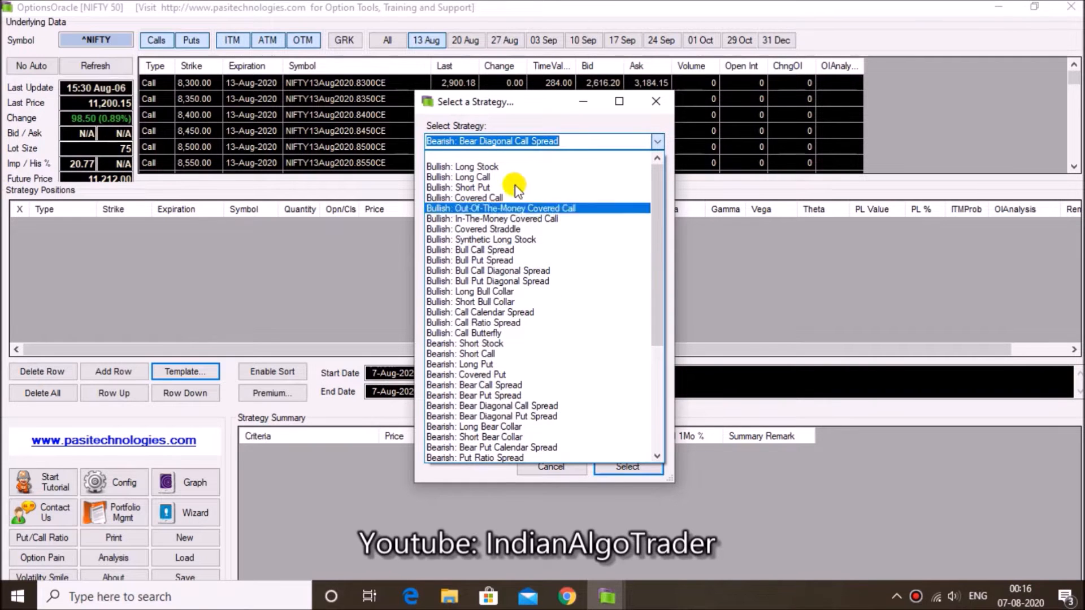
scroll(514, 189, "down", 6)
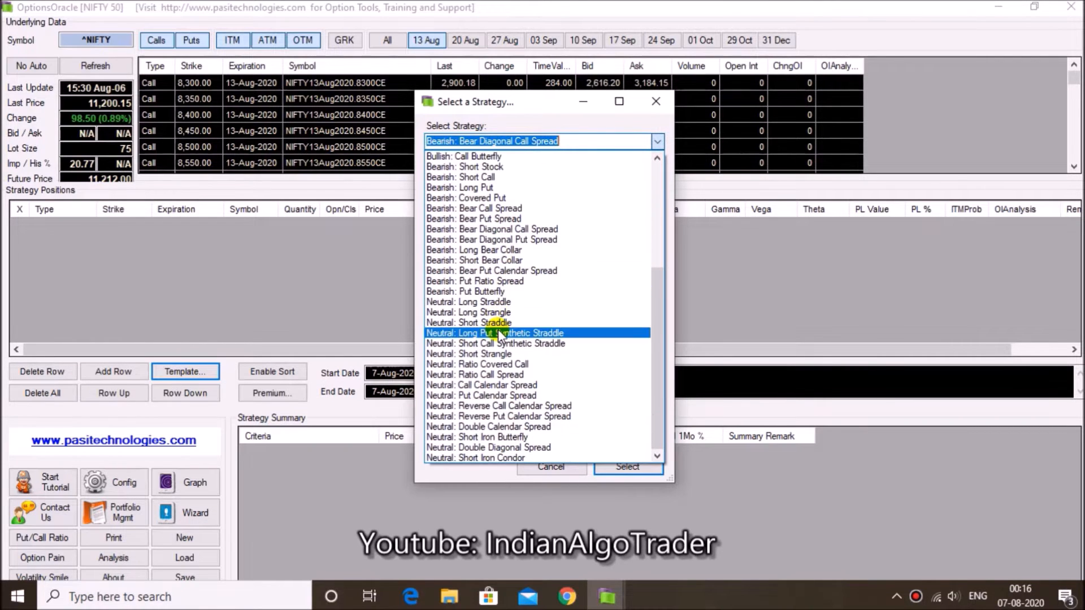
left_click_drag(653, 302, 556, 217)
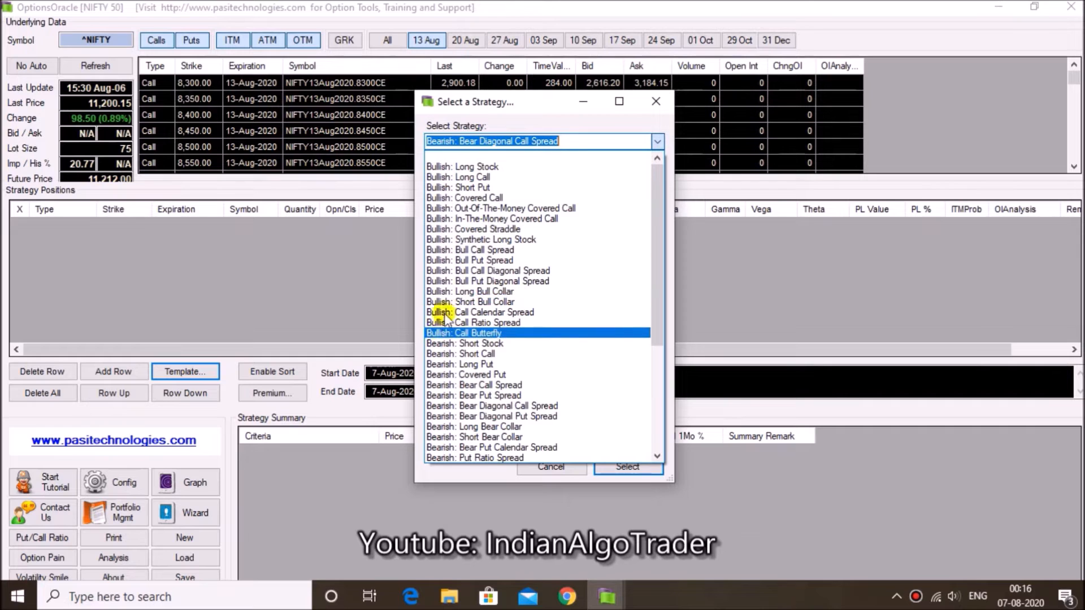
left_click_drag(657, 266, 664, 333)
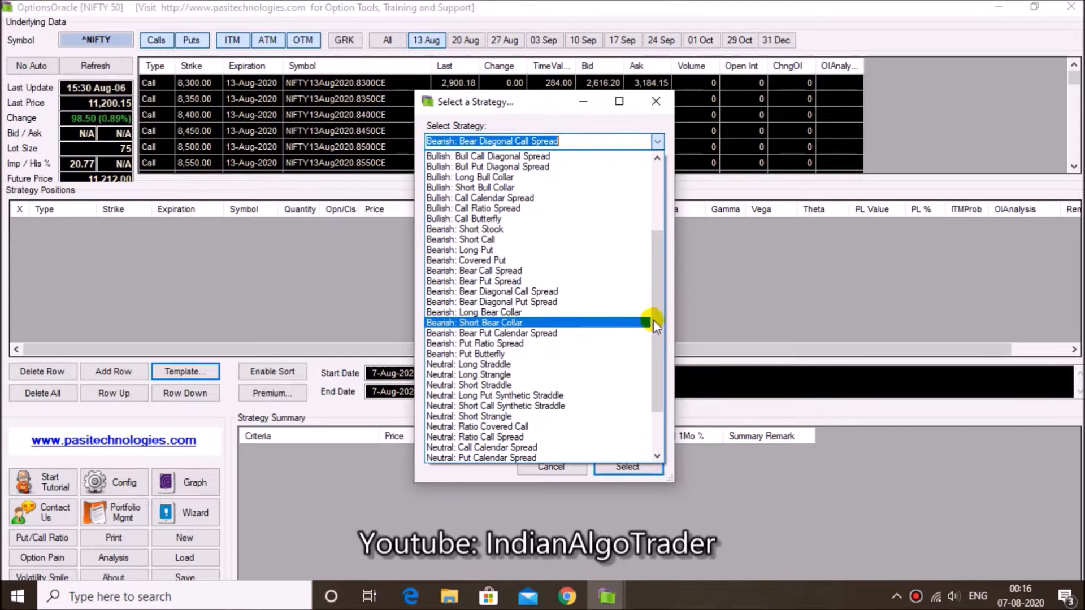
left_click_drag(653, 320, 638, 455)
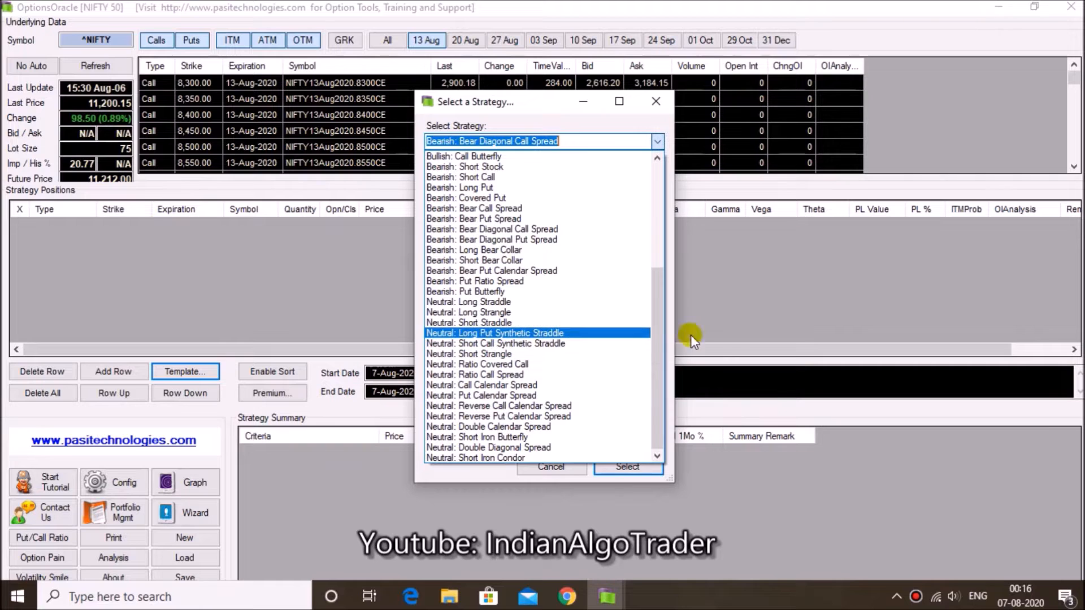
left_click_drag(657, 324, 667, 187)
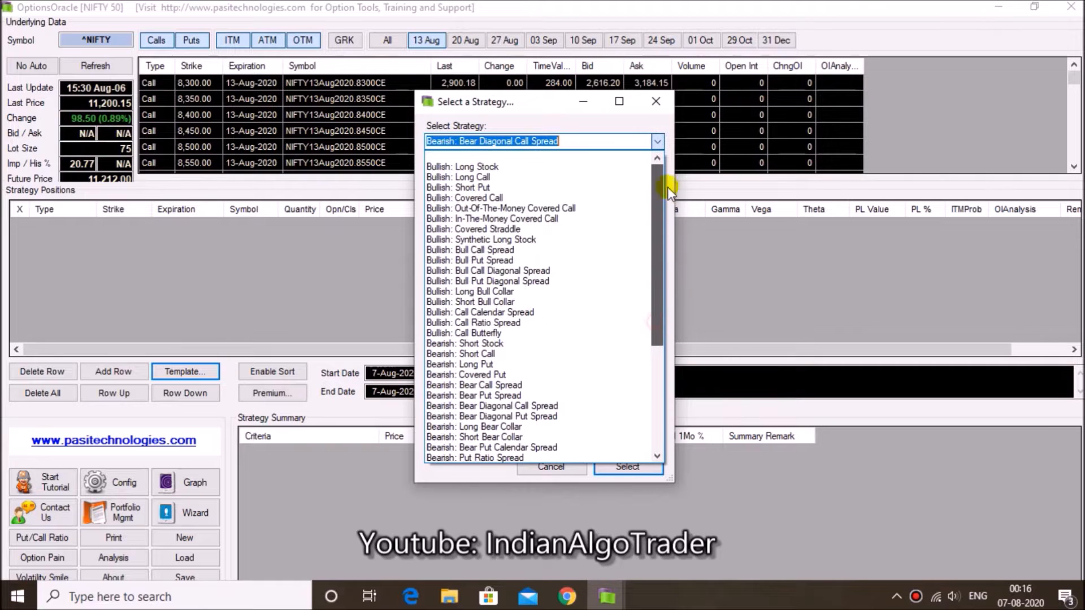
left_click(473, 167)
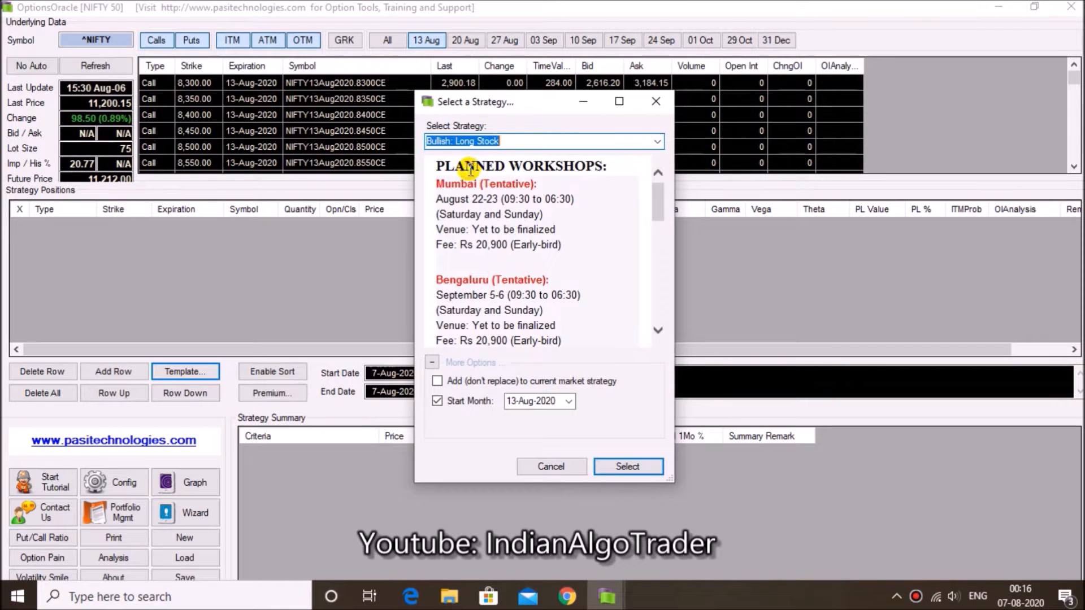
left_click(624, 466)
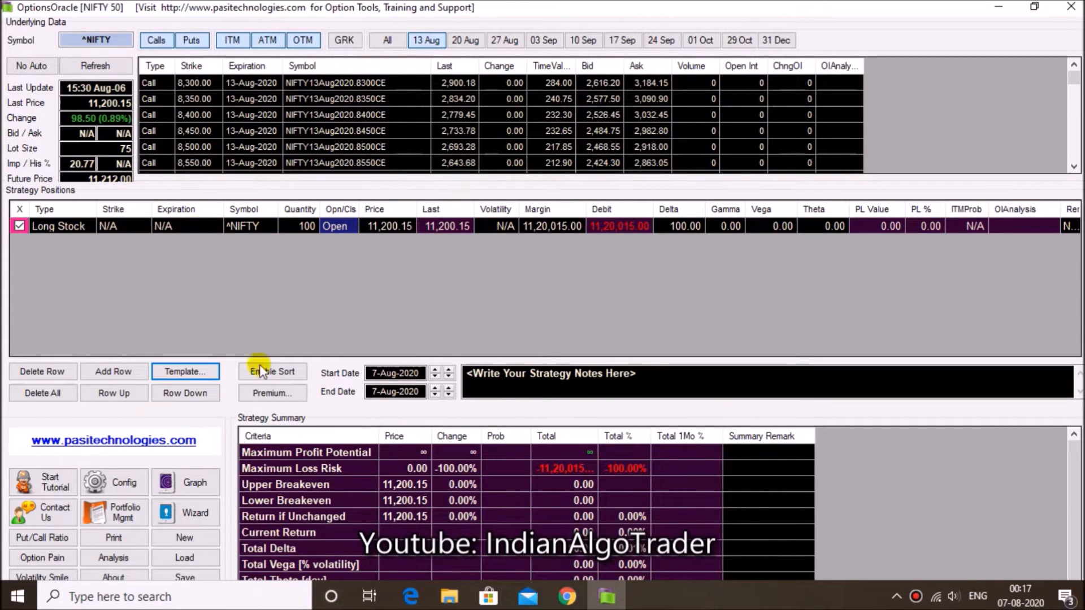
Replace the current strategy with the Bullish: Bull Call Spread template
left_click(202, 370)
left_click(655, 142)
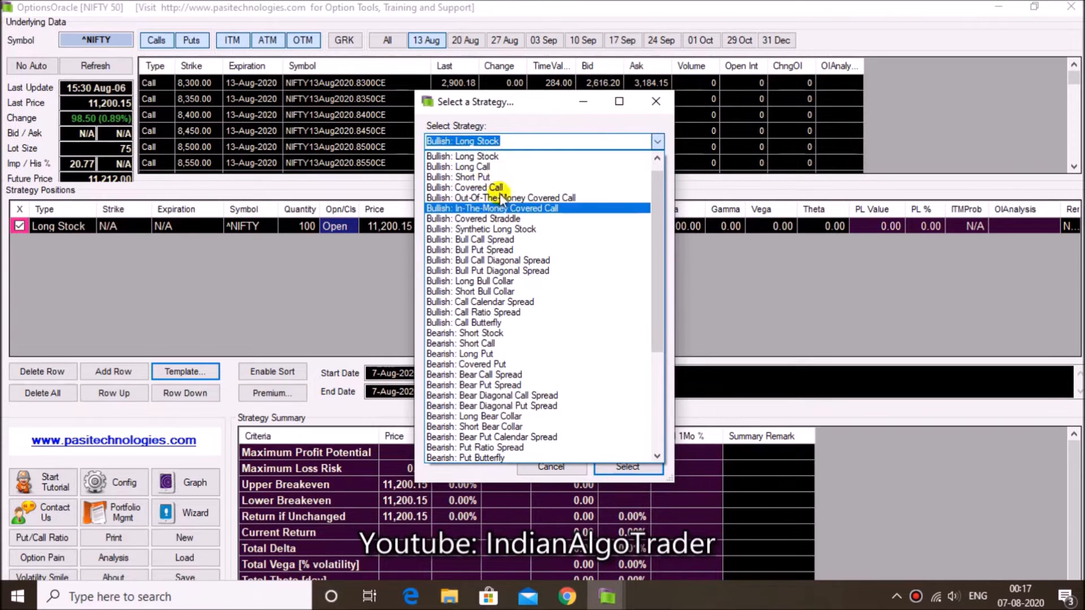
left_click(485, 187)
left_click(657, 141)
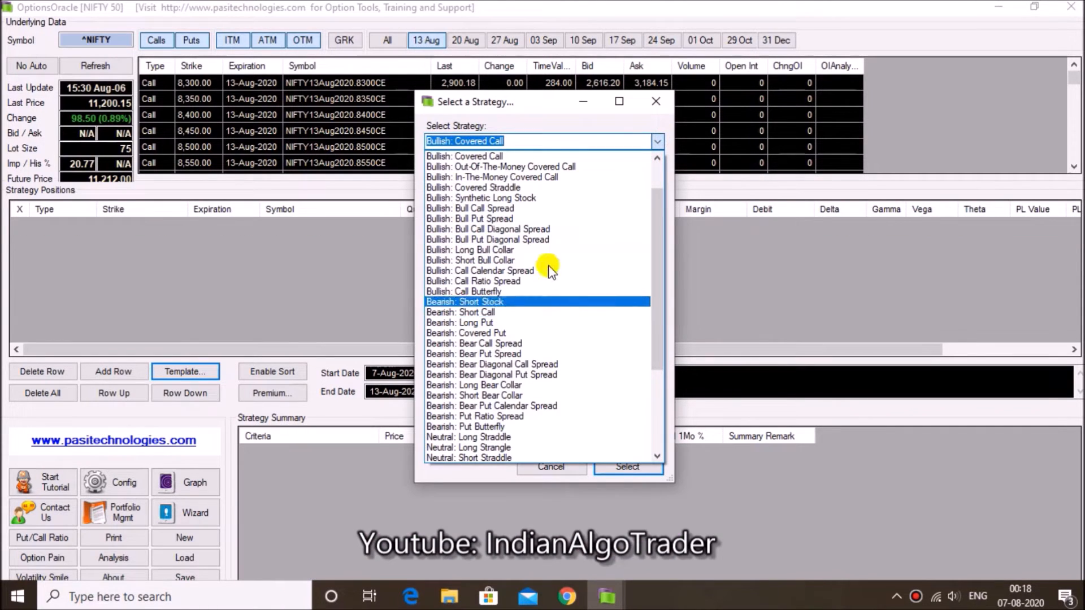
left_click(541, 209)
left_click(611, 462)
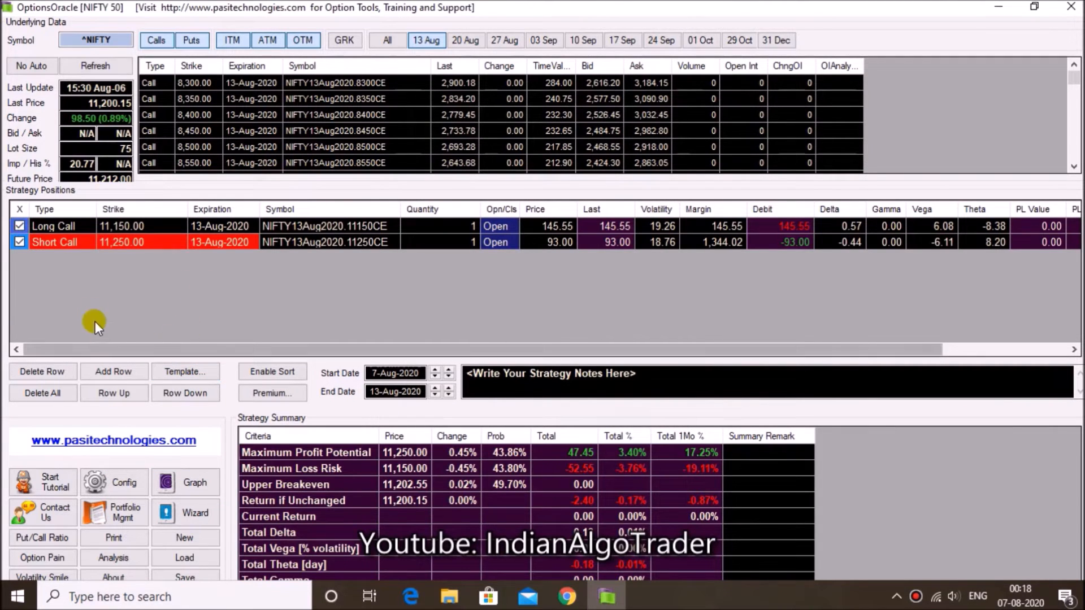
Examine the long call and short call legs of the bull call spread and their prices
left_click(43, 227)
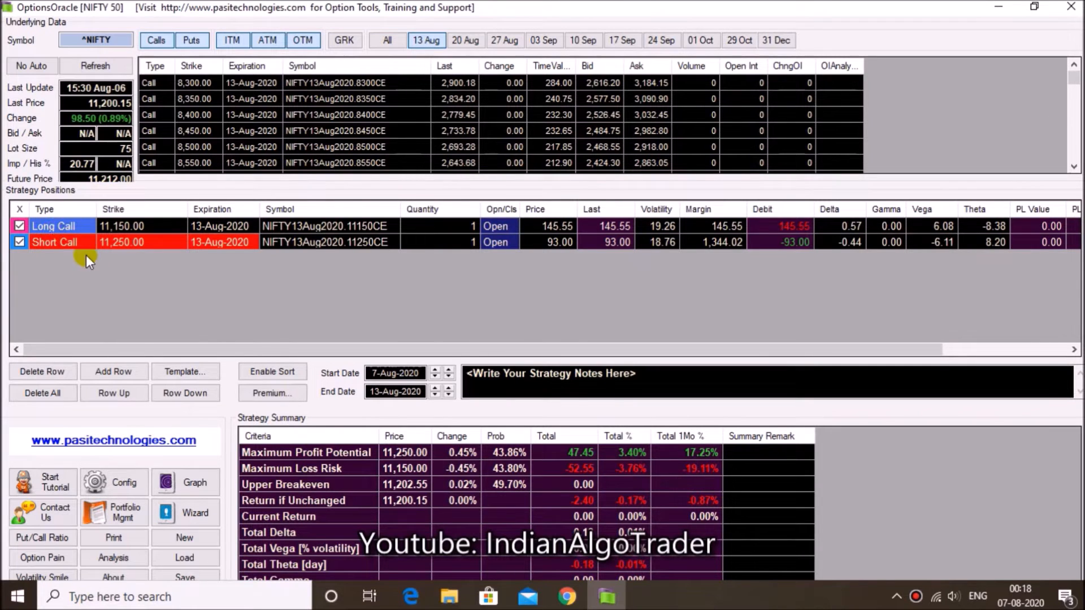
left_click(75, 246)
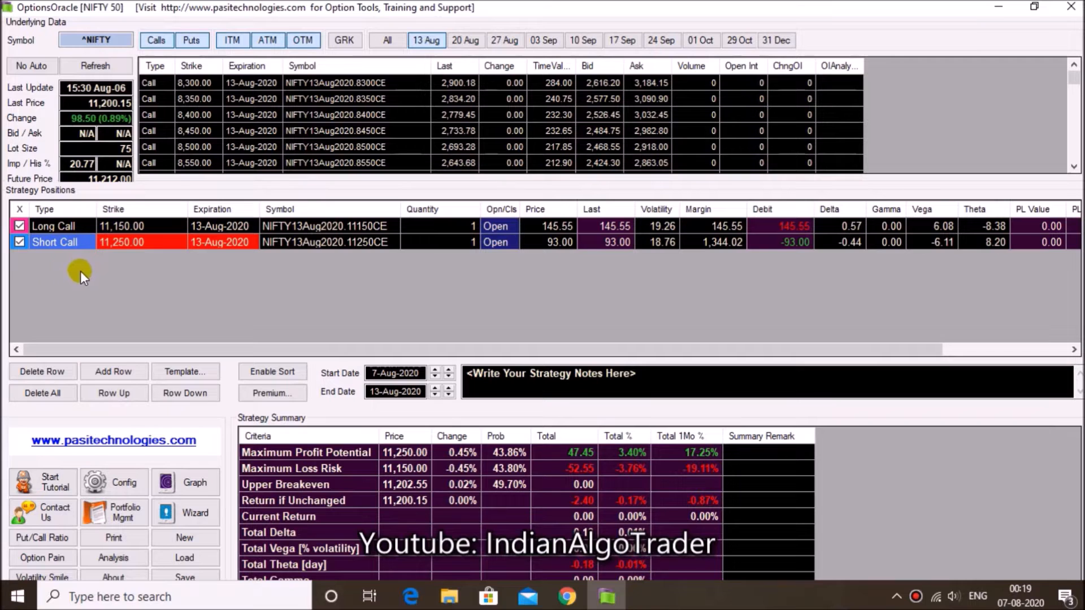
left_click(61, 226)
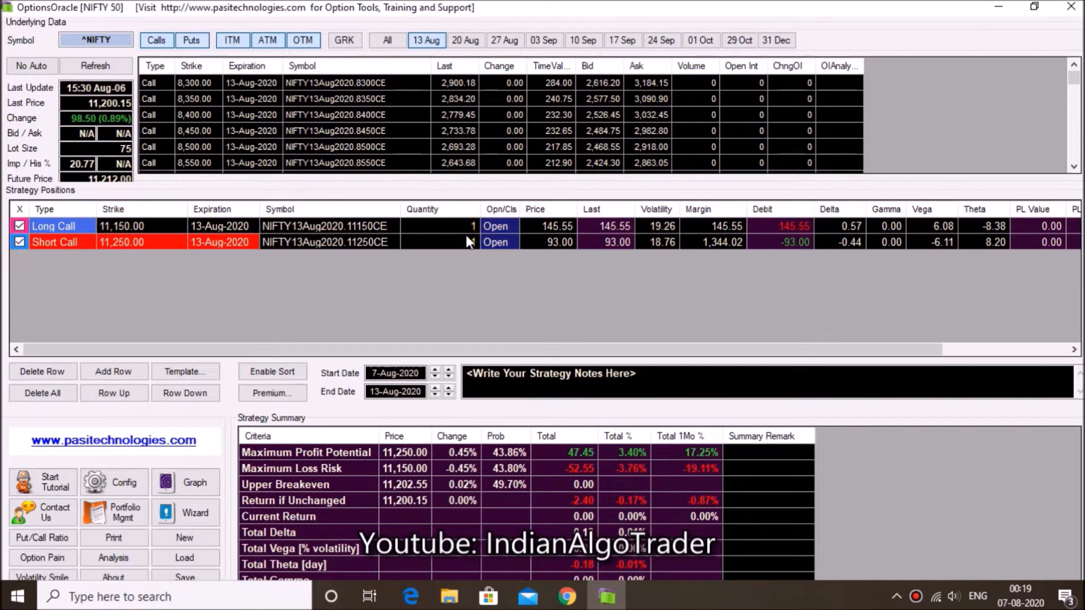
left_click(551, 228)
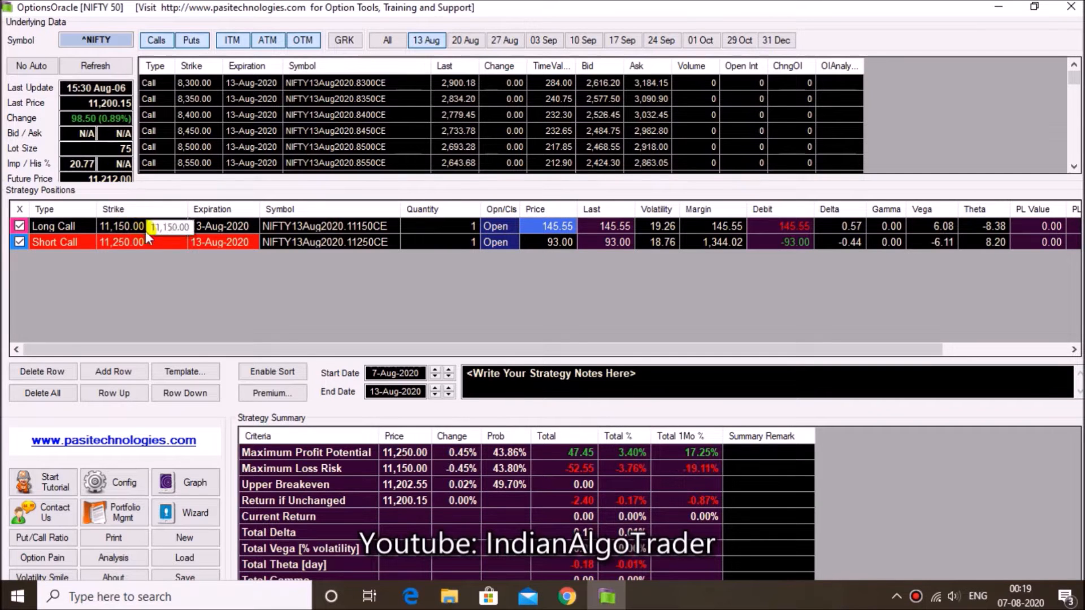
left_click(536, 242)
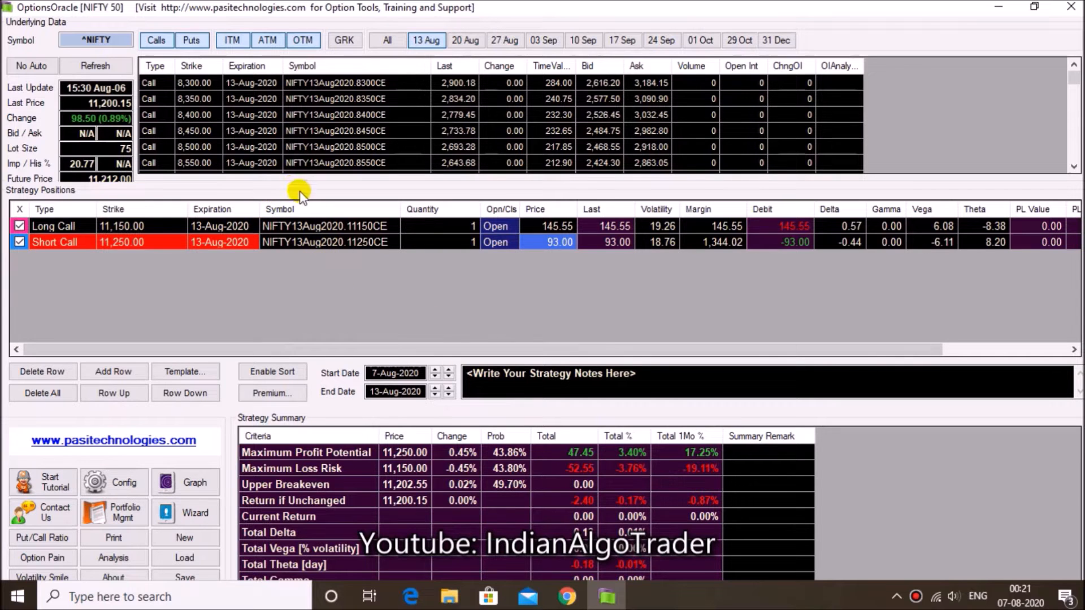
Show the profit/loss graph of the bull call spread with the end date set to 7-Aug-2020
left_click(188, 485)
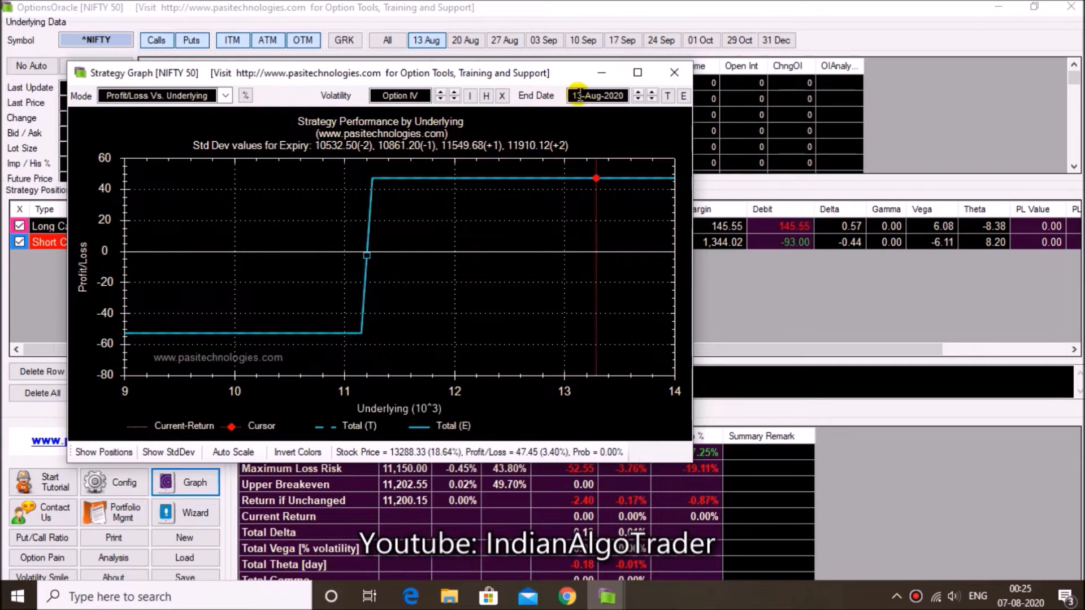
left_click(611, 95)
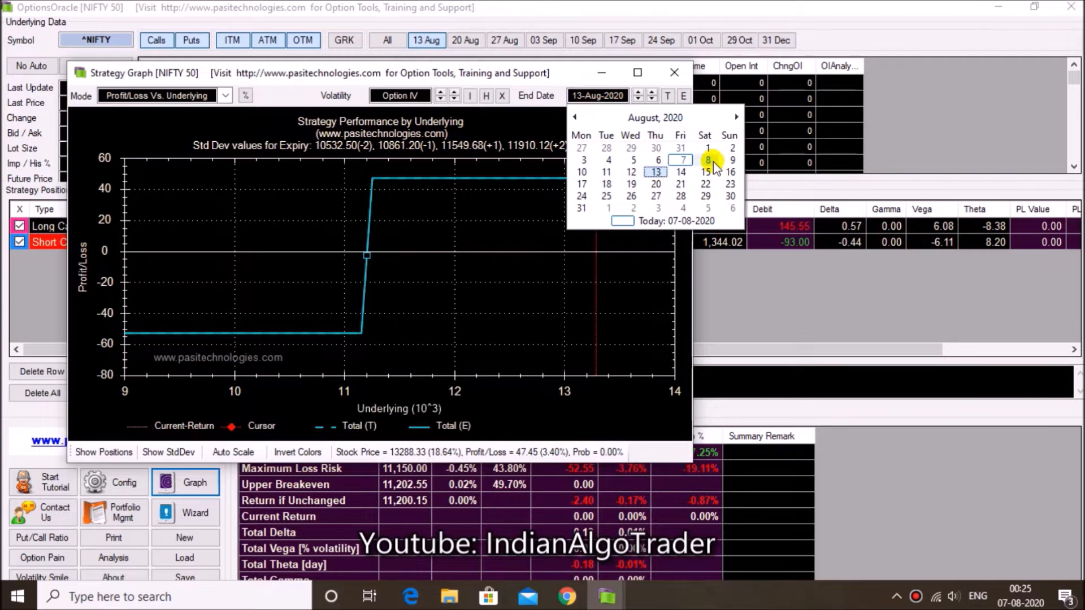
left_click(683, 163)
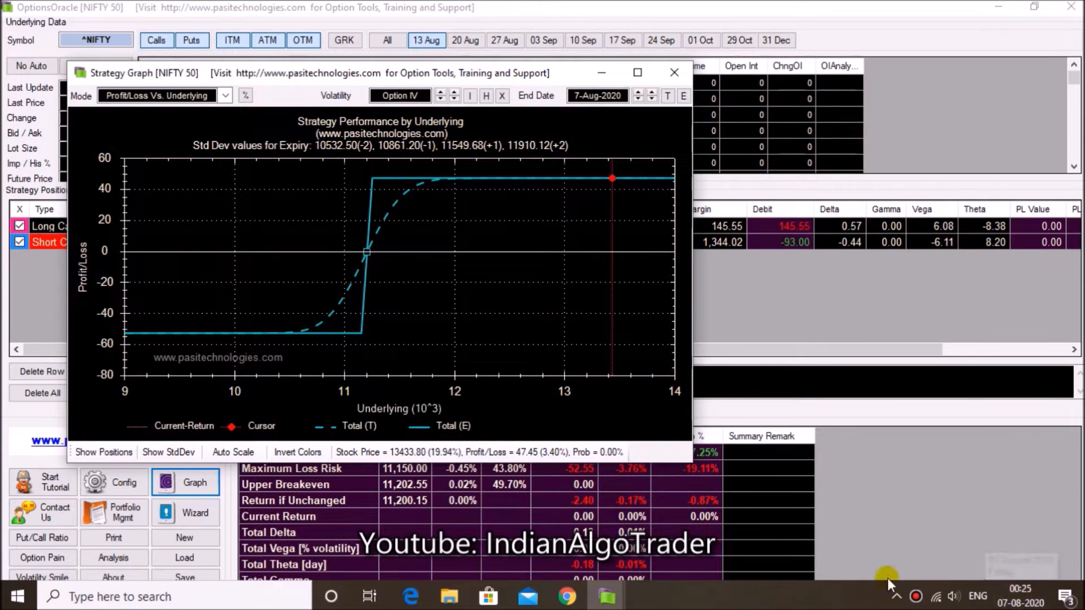
mouse_move(1007, 593)
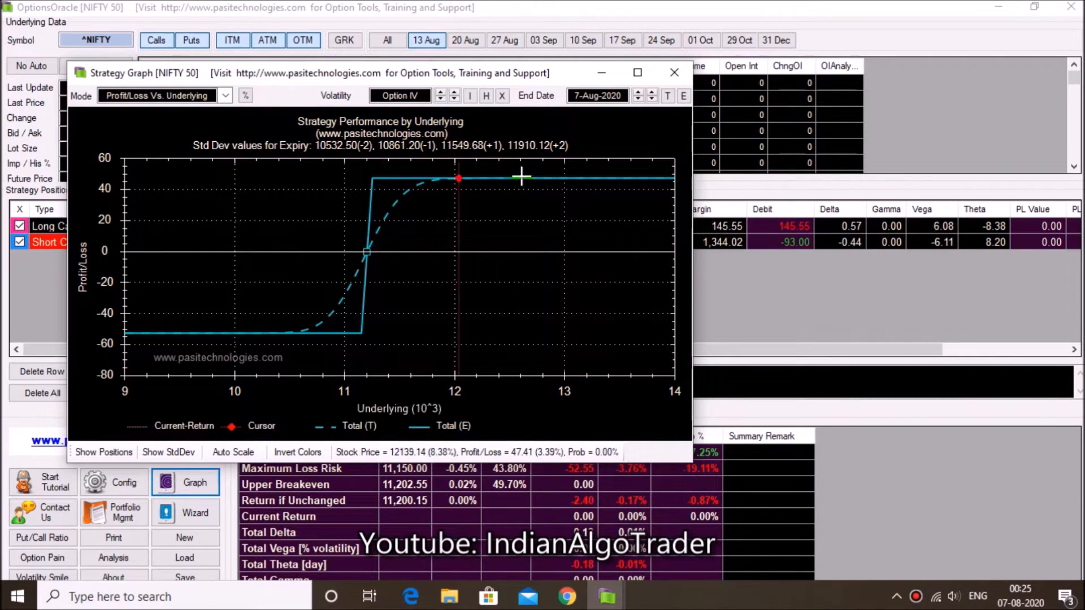
Compare the payoff curve for end dates 13-Aug, 7-Aug and 11-Aug-2020, and close the graph
left_click(618, 95)
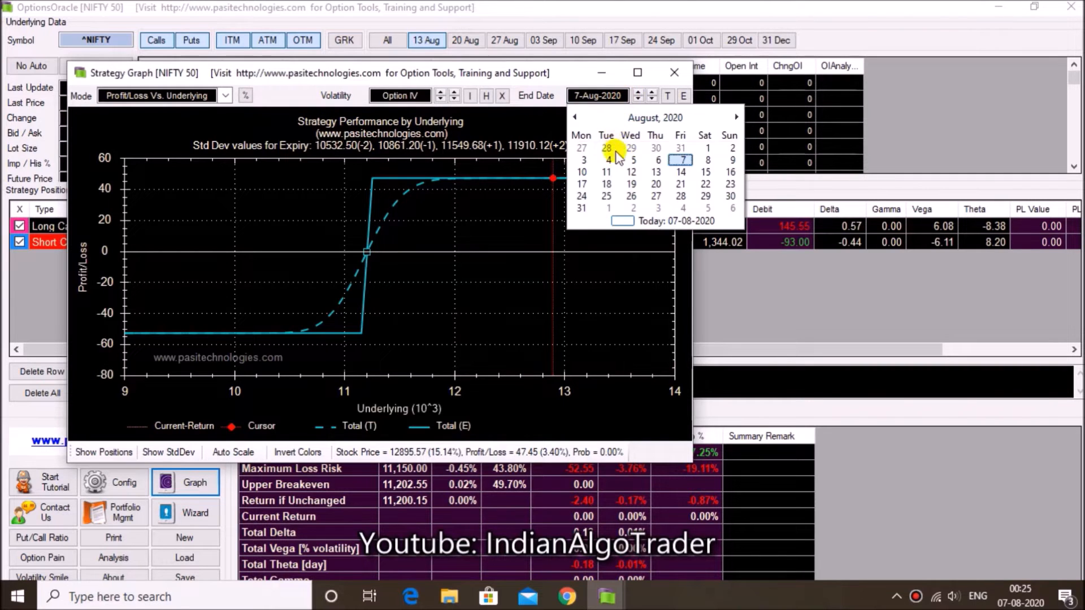
left_click(655, 175)
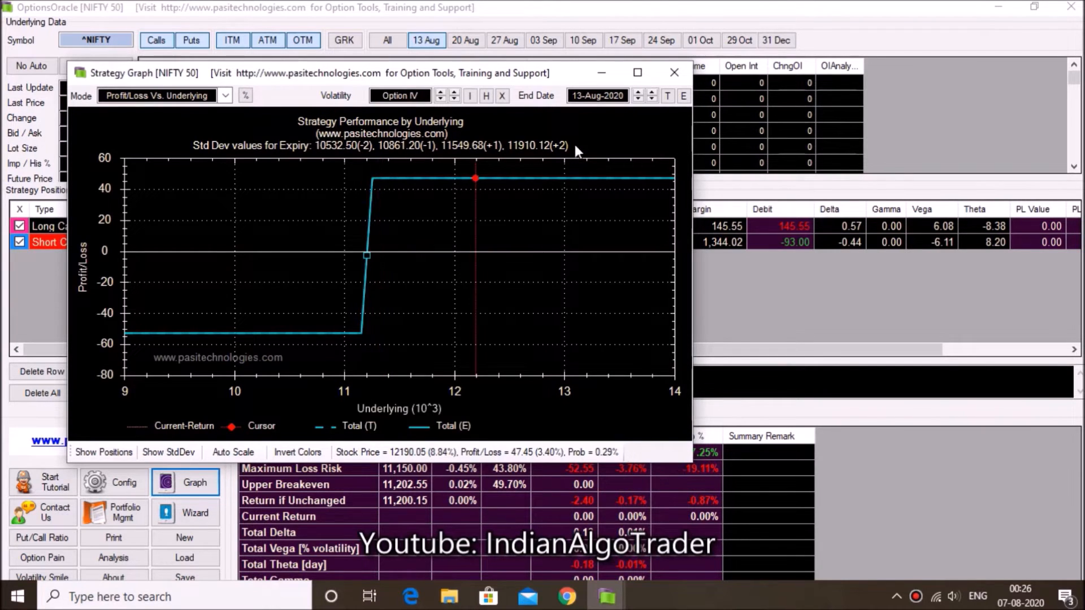
left_click(604, 101)
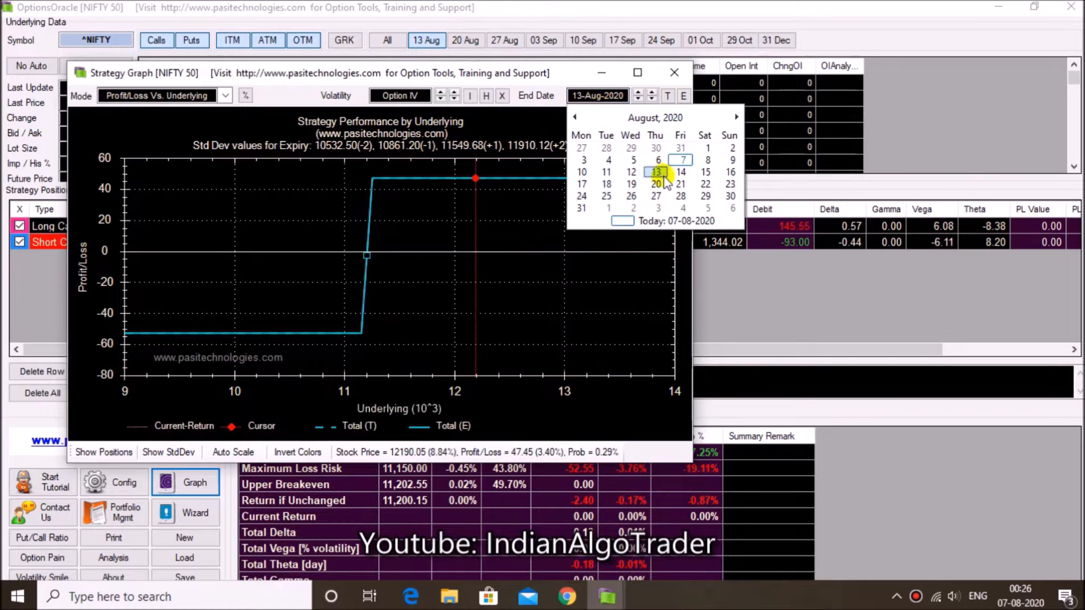
left_click(679, 162)
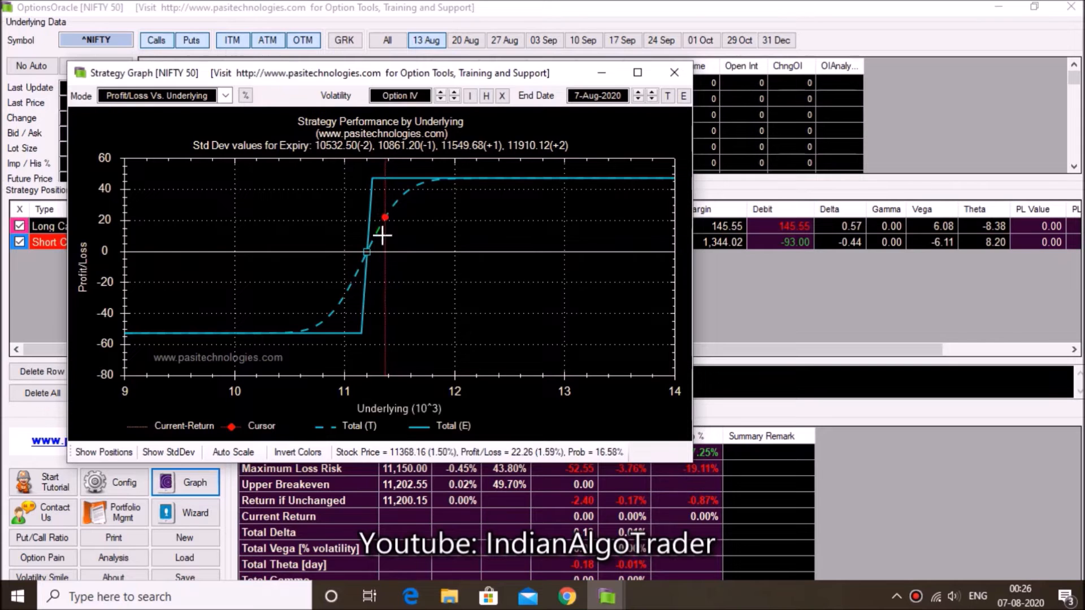
left_click(626, 96)
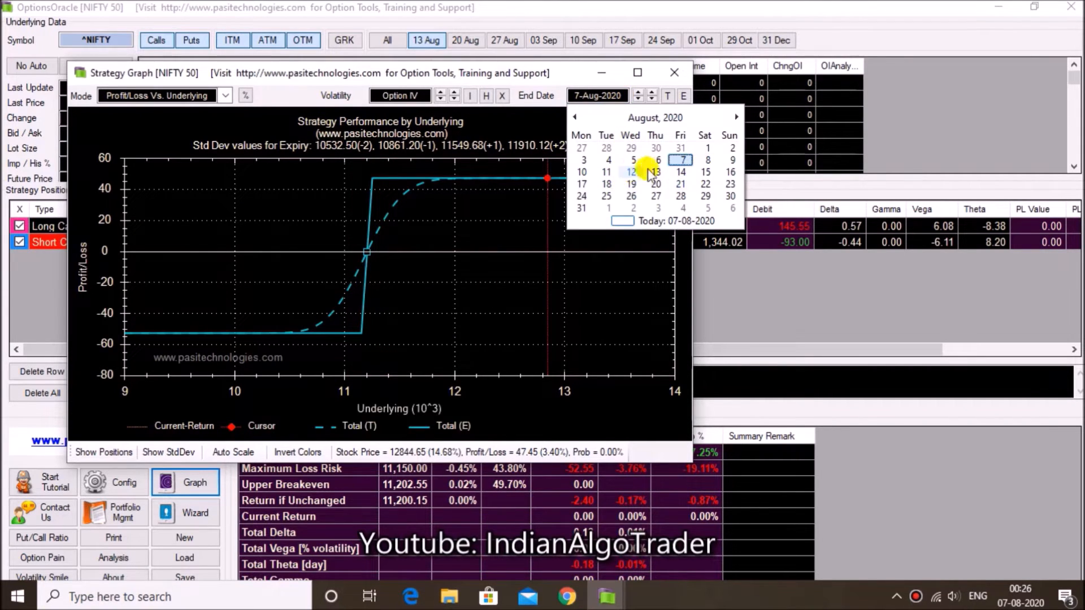
left_click(606, 173)
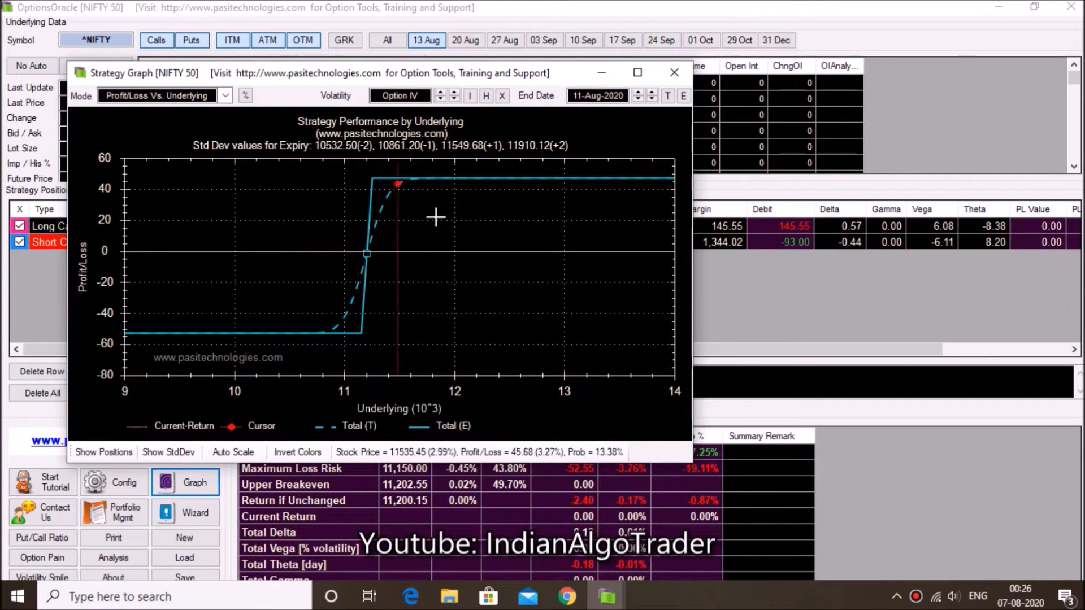
left_click(673, 72)
Load the Neutral: Ratio Call Spread template and check the short call leg's quantity
left_click(207, 370)
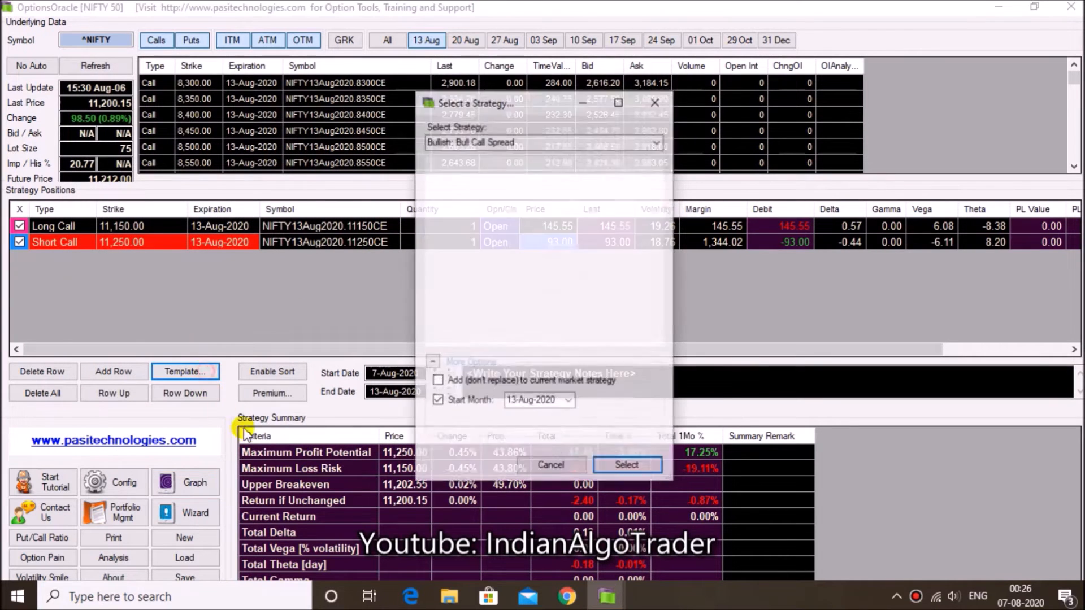
left_click(657, 142)
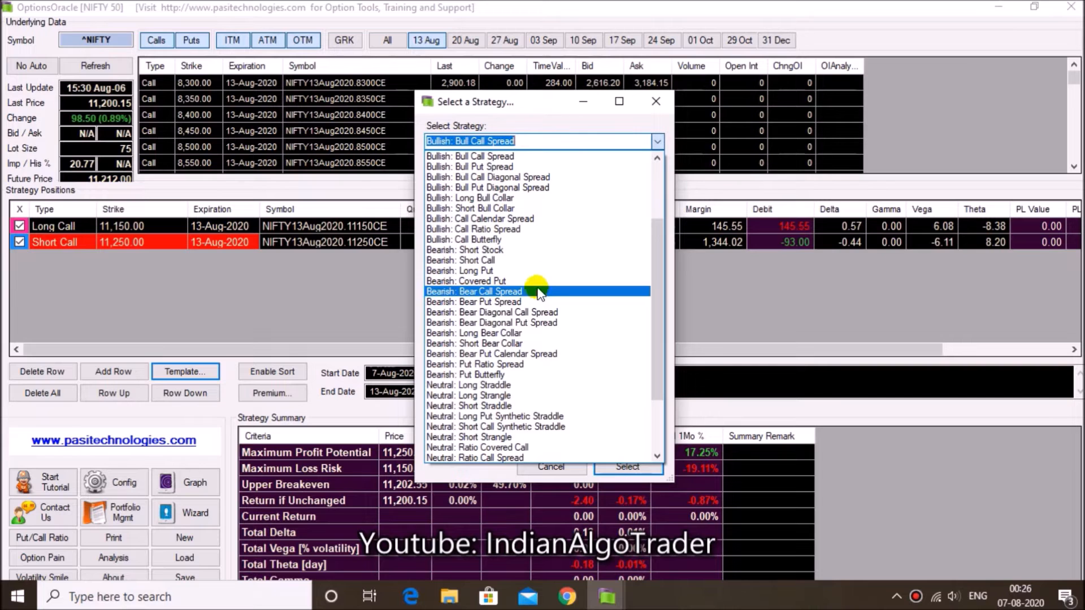
scroll(522, 305, "down", 3)
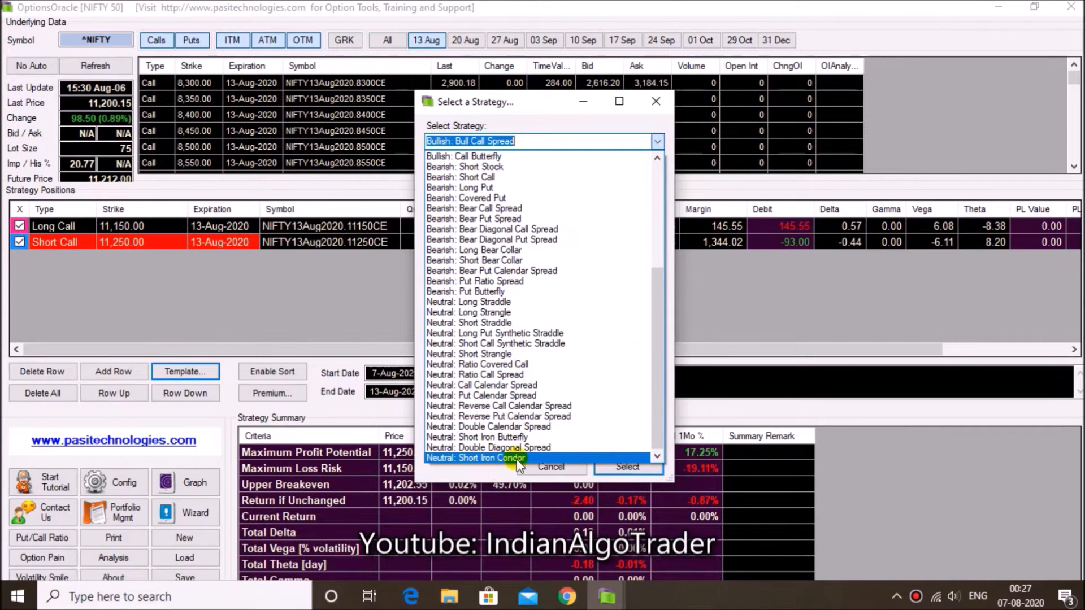
left_click(486, 375)
left_click(627, 467)
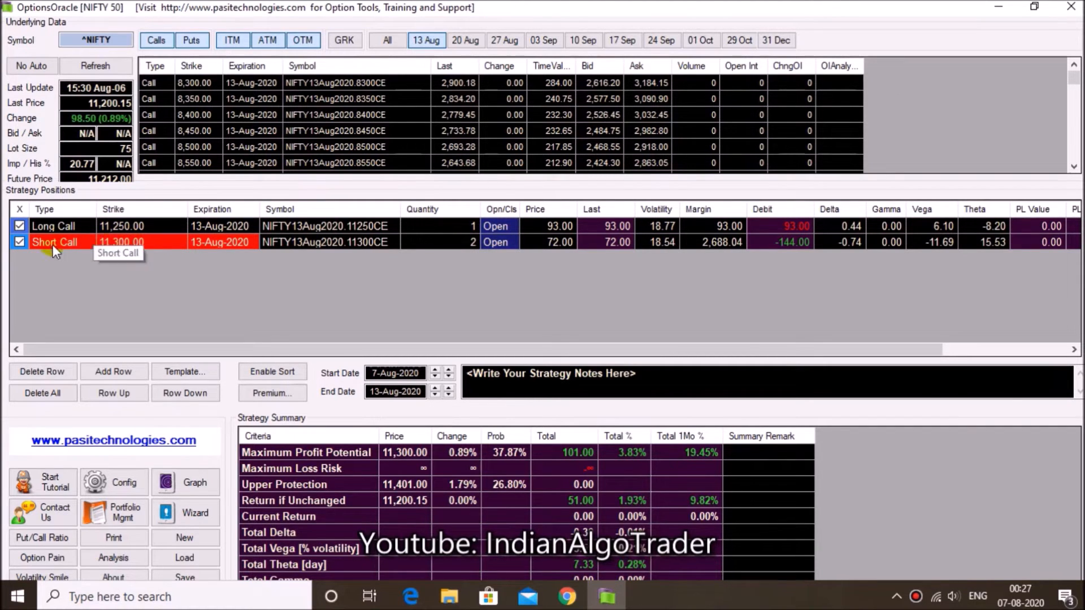
left_click(455, 245)
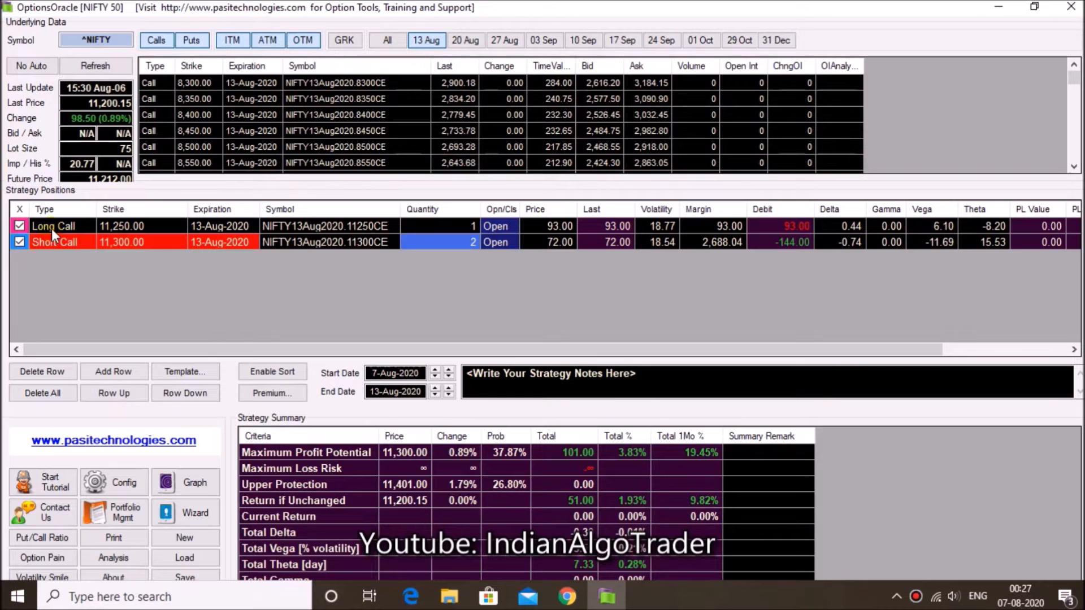
Replace the ratio call spread with the Bearish: Put Butterfly strategy template, keeping 13-Aug-2020 as the start month
left_click(431, 229)
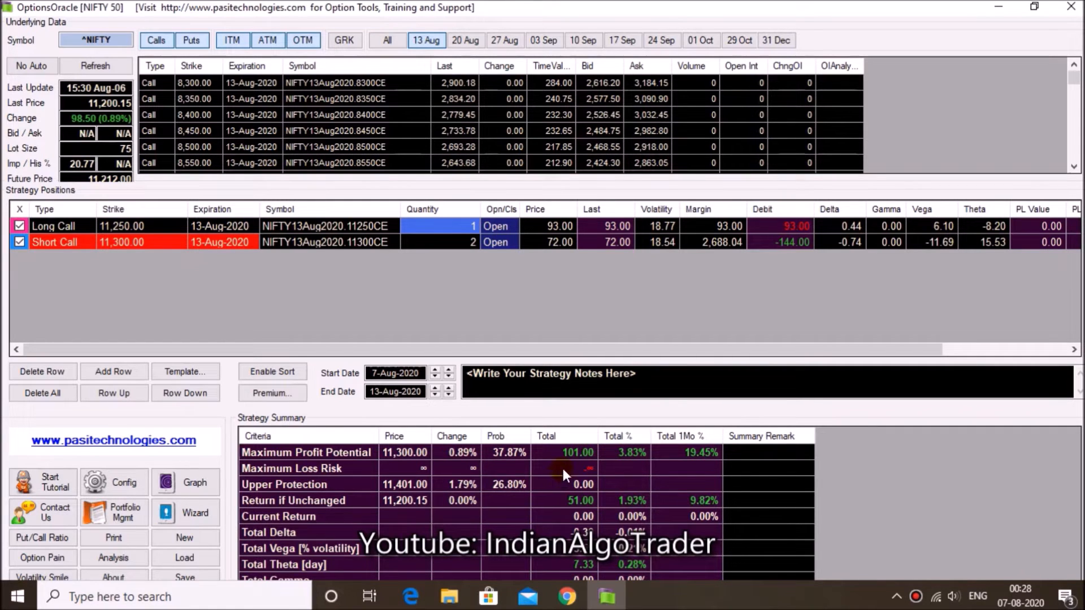
left_click(210, 371)
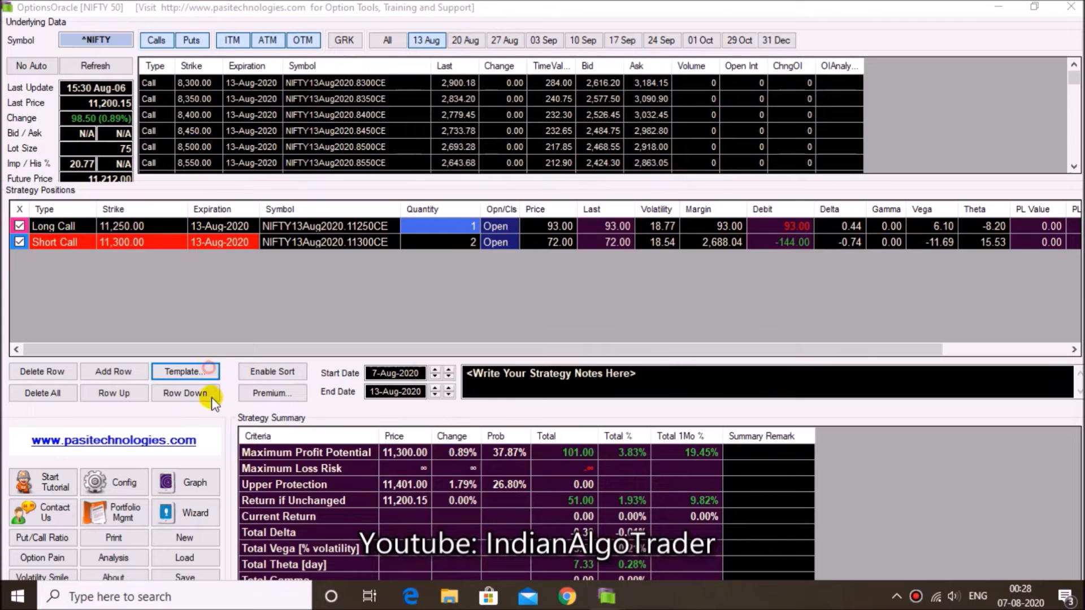
left_click(657, 142)
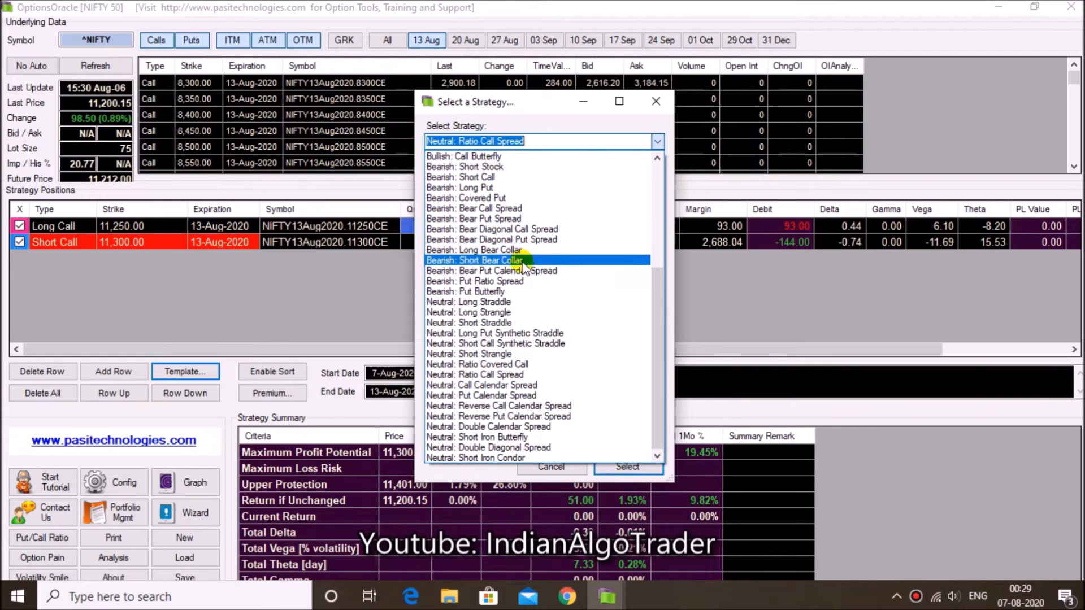
left_click(507, 294)
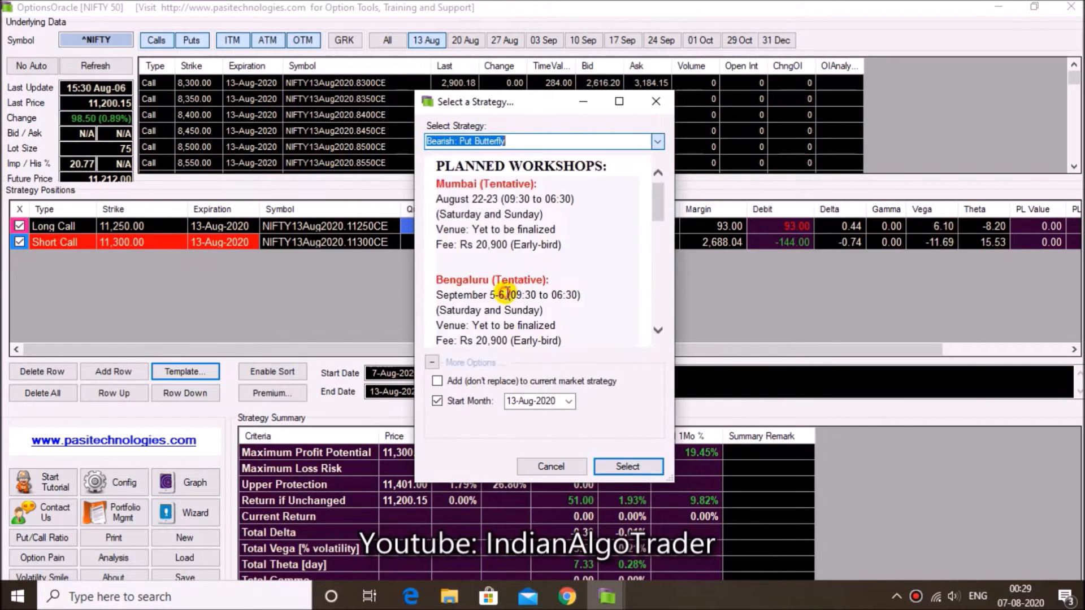
left_click(625, 466)
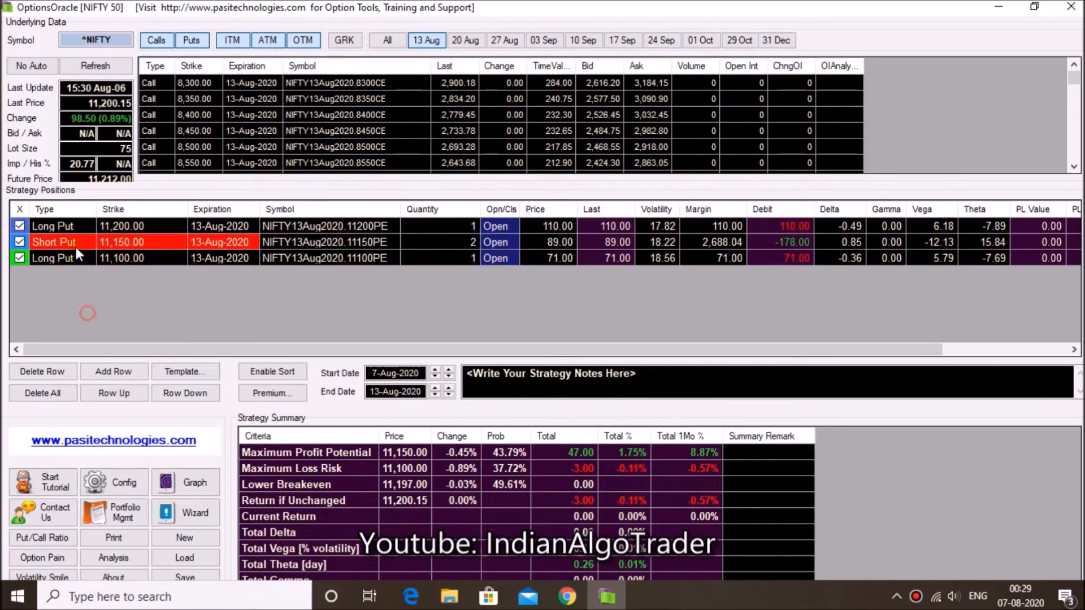
Examine the strikes and quantities of the put butterfly's two long put legs and its short put leg
left_click(128, 223)
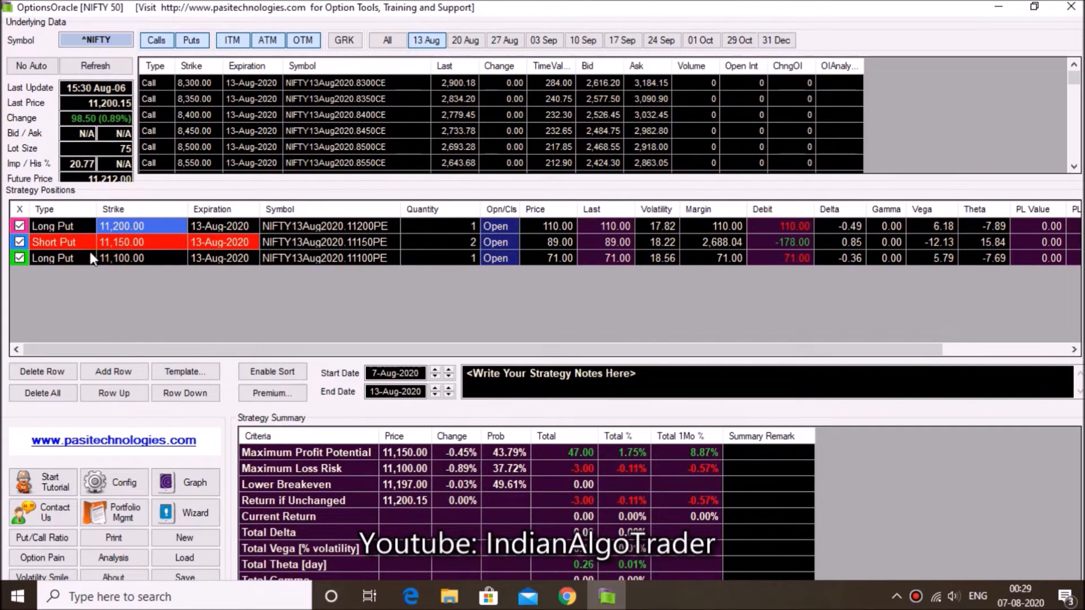
left_click(81, 286)
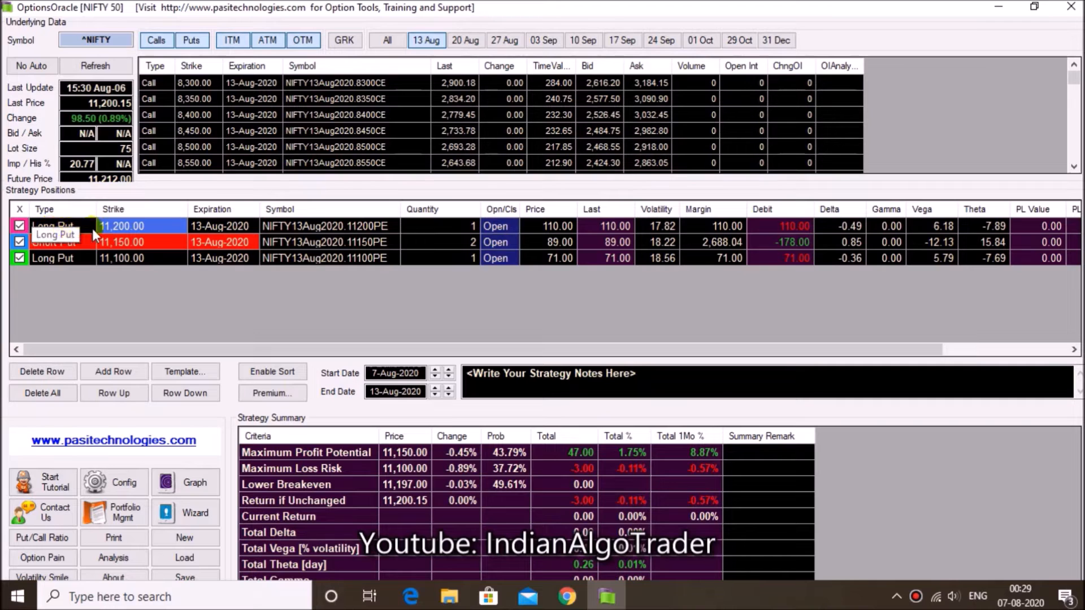
left_click(452, 220)
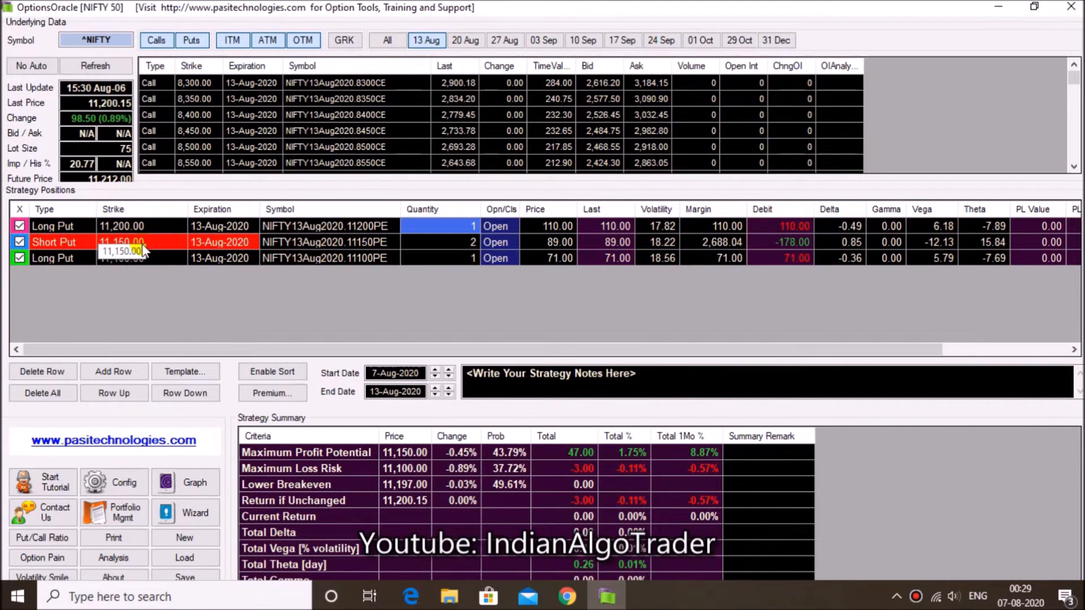
left_click(455, 237)
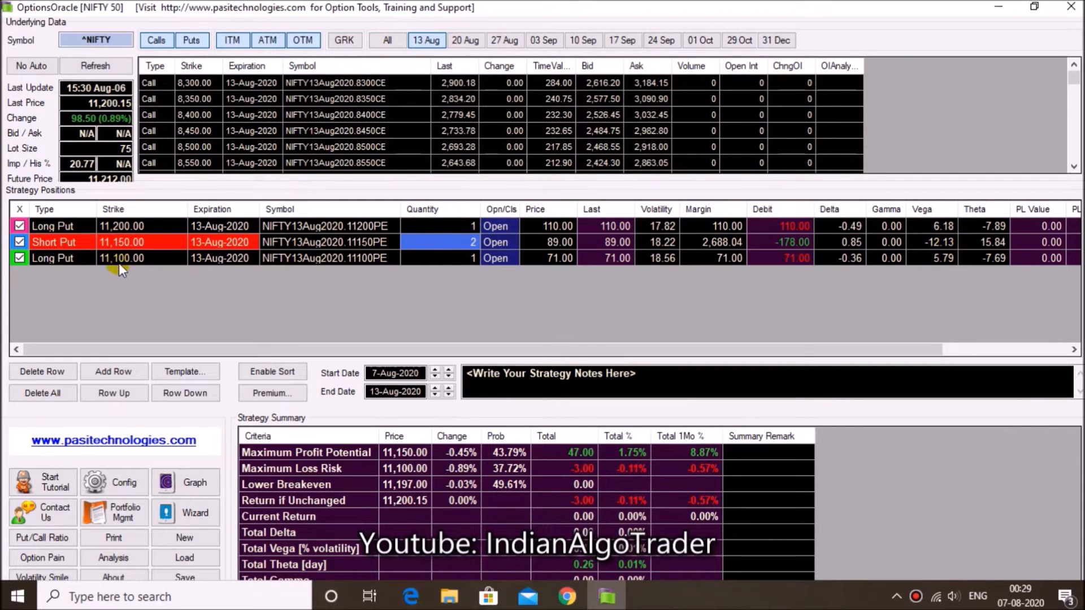
left_click(467, 261)
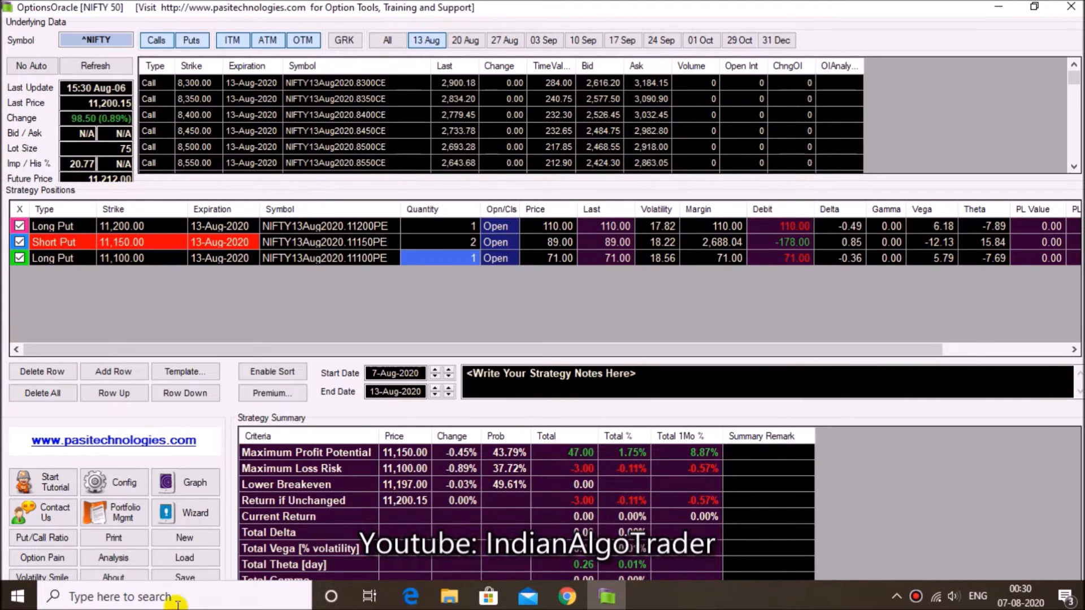
Show the put butterfly's profit/loss graph, compare the curves for end dates 7-Aug-2020 and 10-Aug-2020, and close the graph
left_click(193, 484)
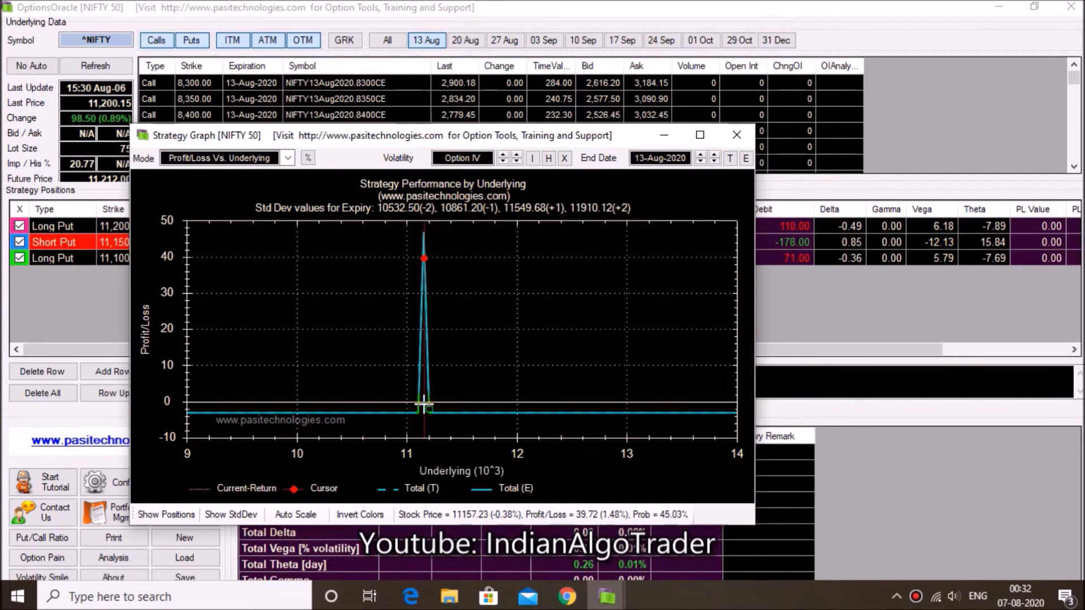
left_click(689, 161)
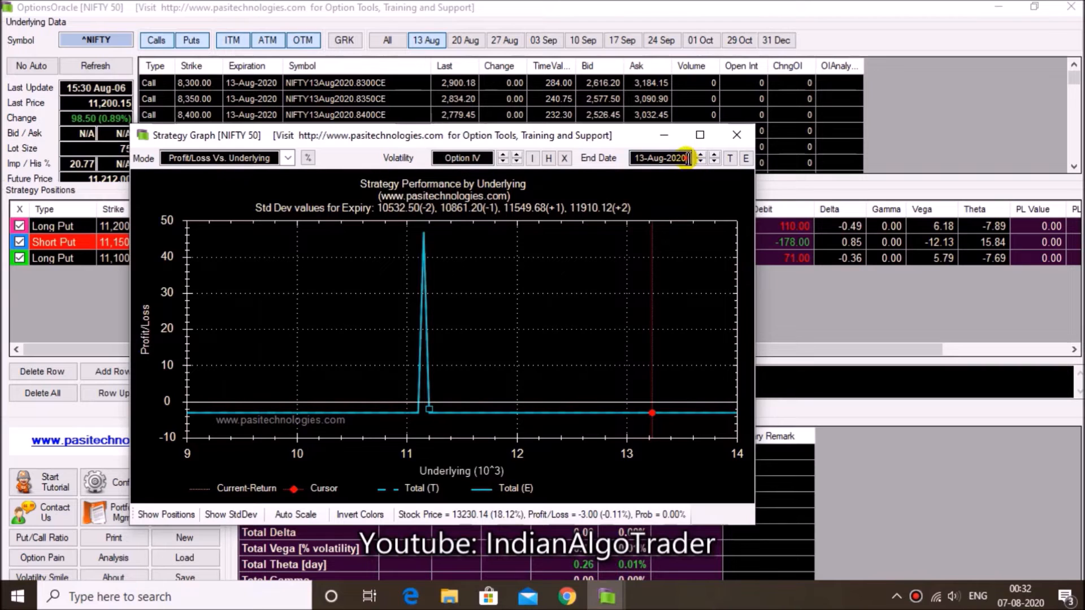
left_click(738, 218)
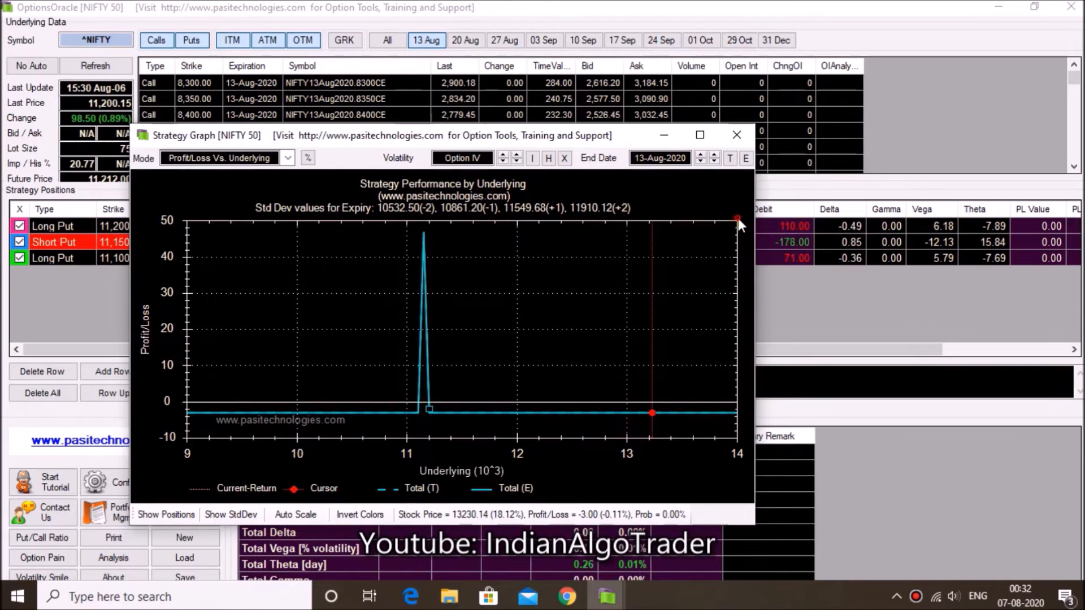
left_click(674, 161)
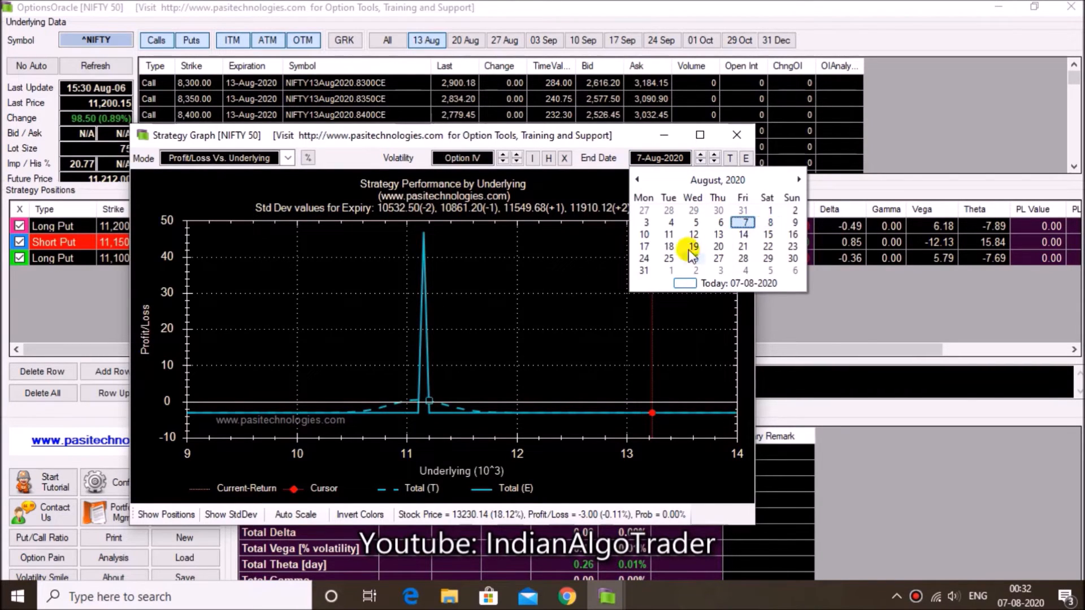
left_click(645, 235)
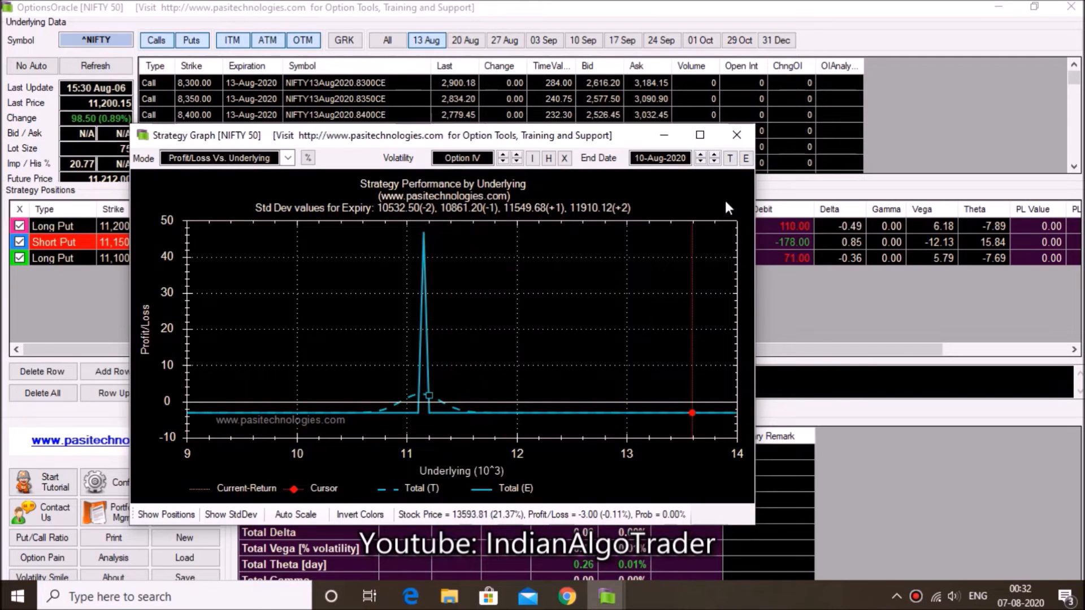
left_click(737, 135)
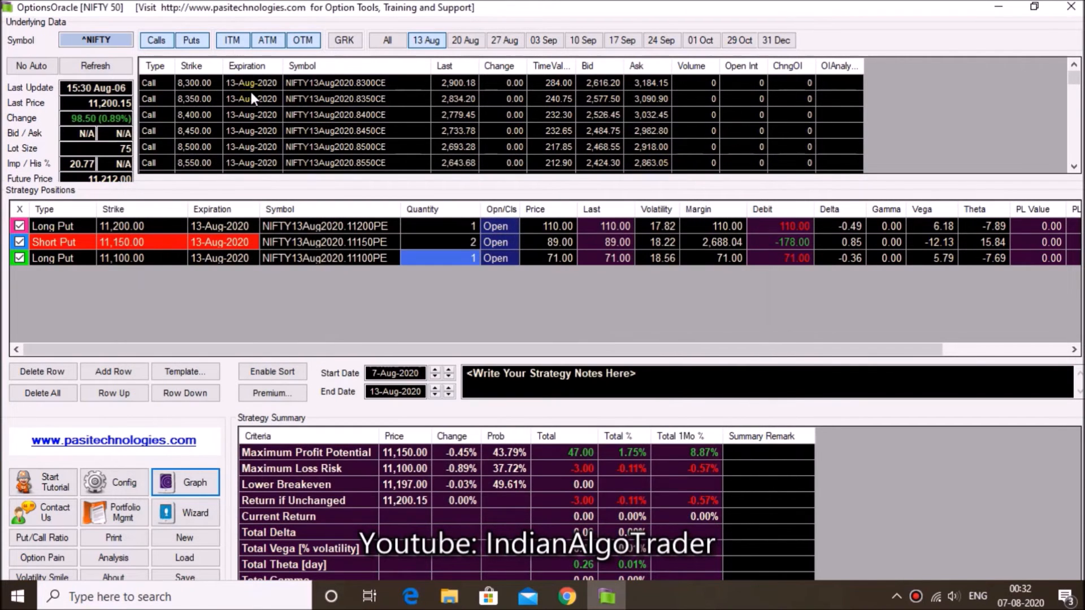
Change the underlying symbol to GRASIM and load its option chain
left_click(113, 35)
key("BackSpace")
key("BackSpace")
key("BackSpace")
key("BackSpace")
key("BackSpace")
key("BackSpace")
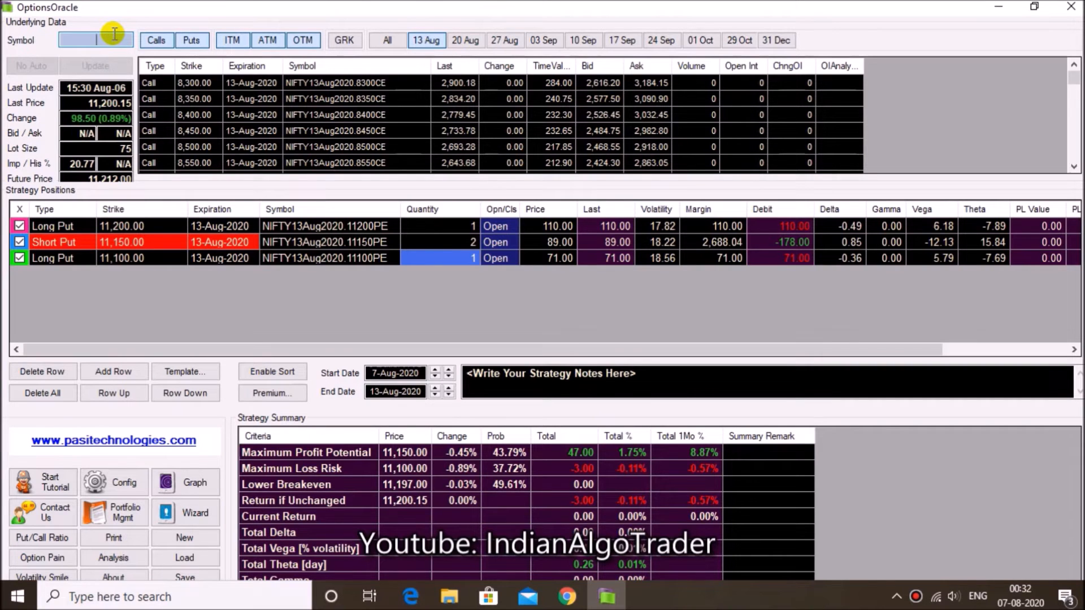
type("GRASIM")
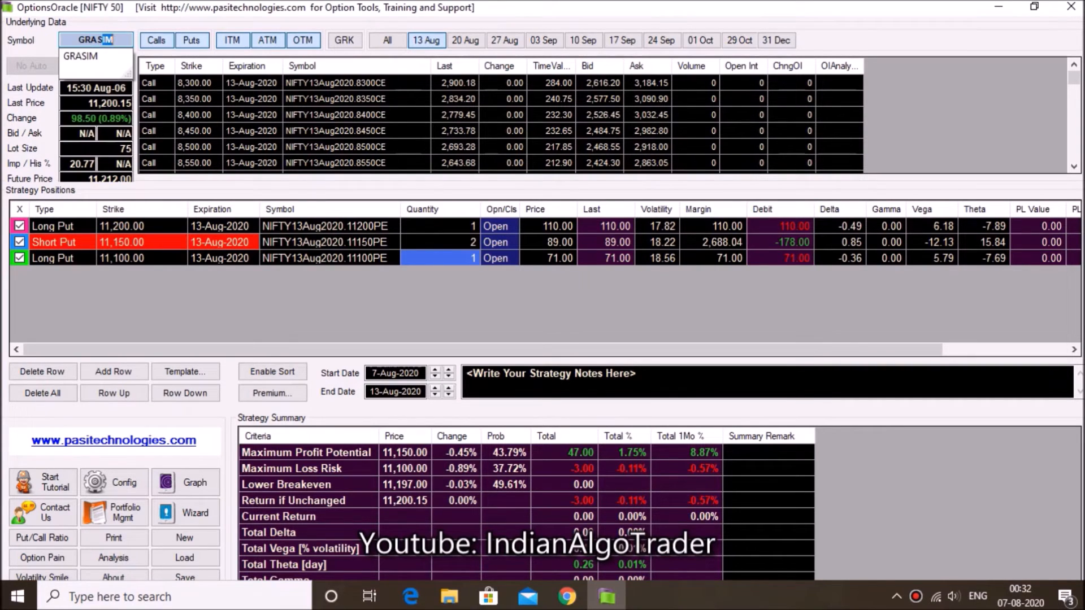
key("Return")
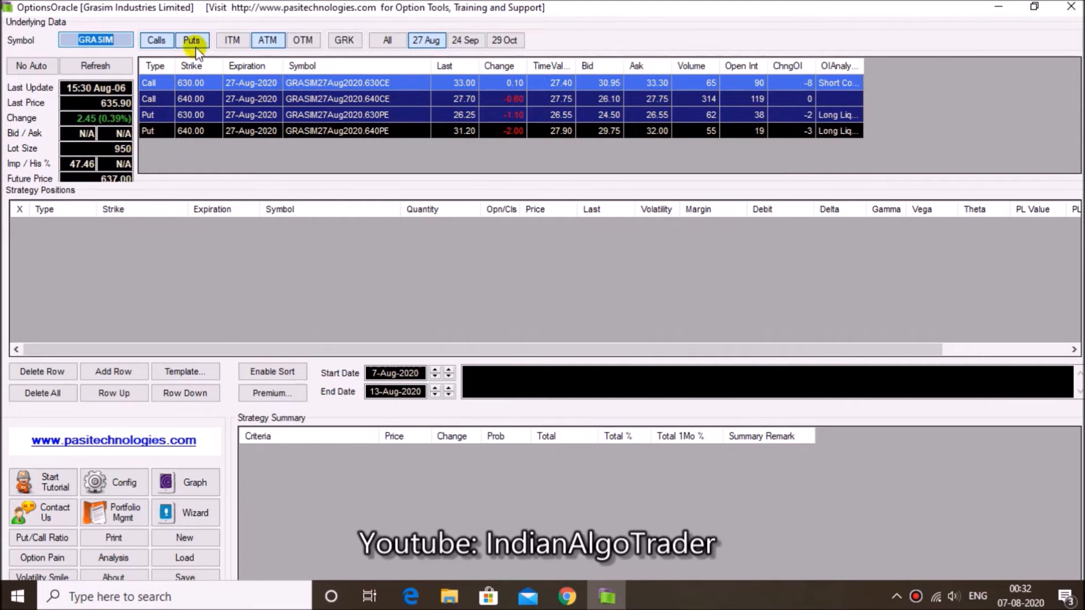
Include ITM, ATM and OTM options in the GRASIM chain, turn on the Greeks columns and look through them
left_click(268, 41)
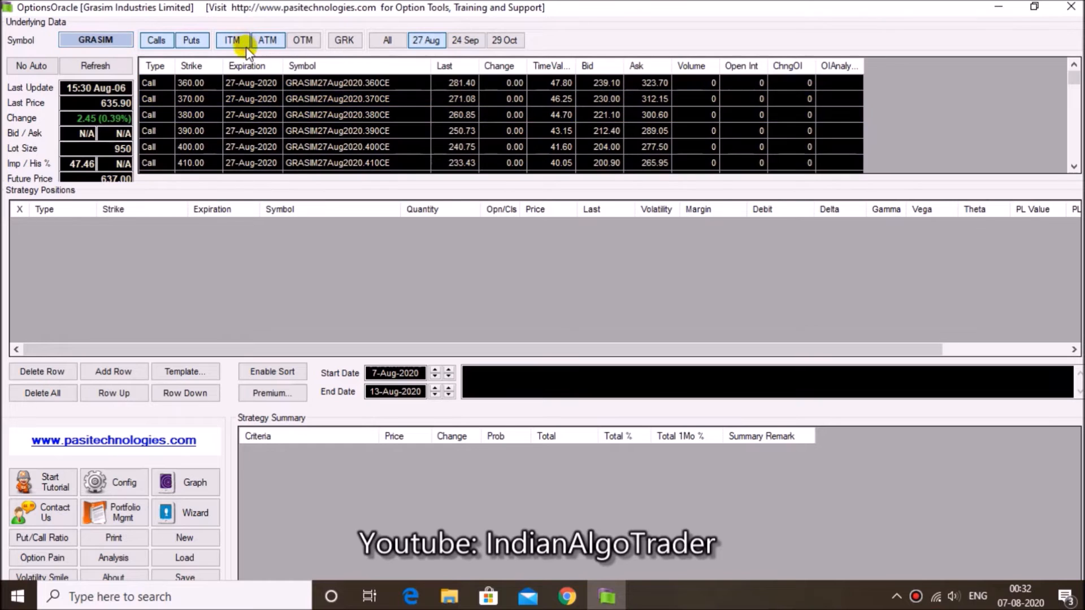
left_click(340, 44)
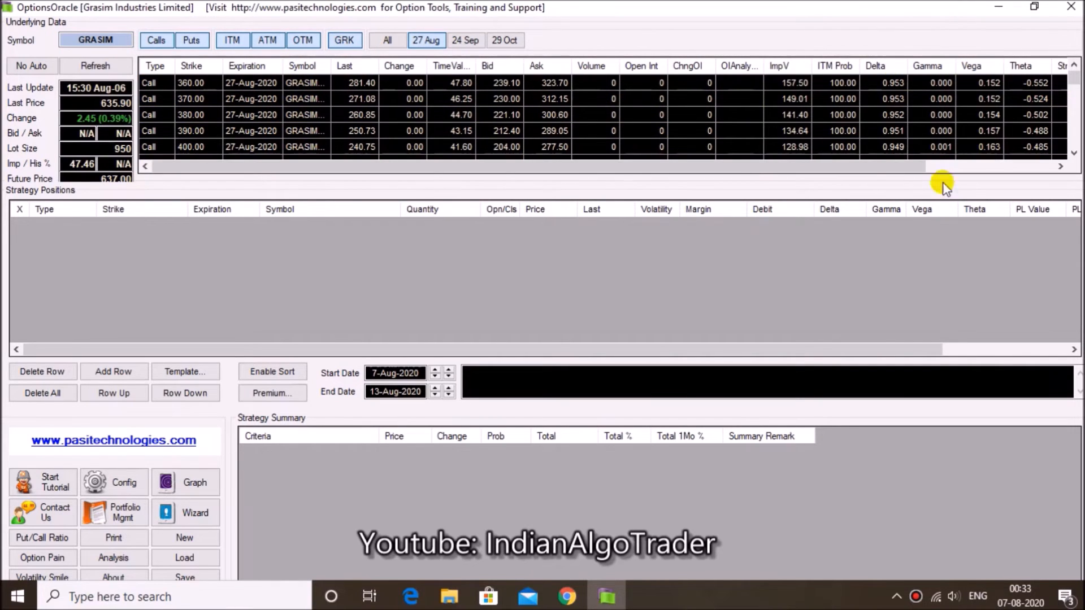
left_click_drag(863, 170, 1048, 174)
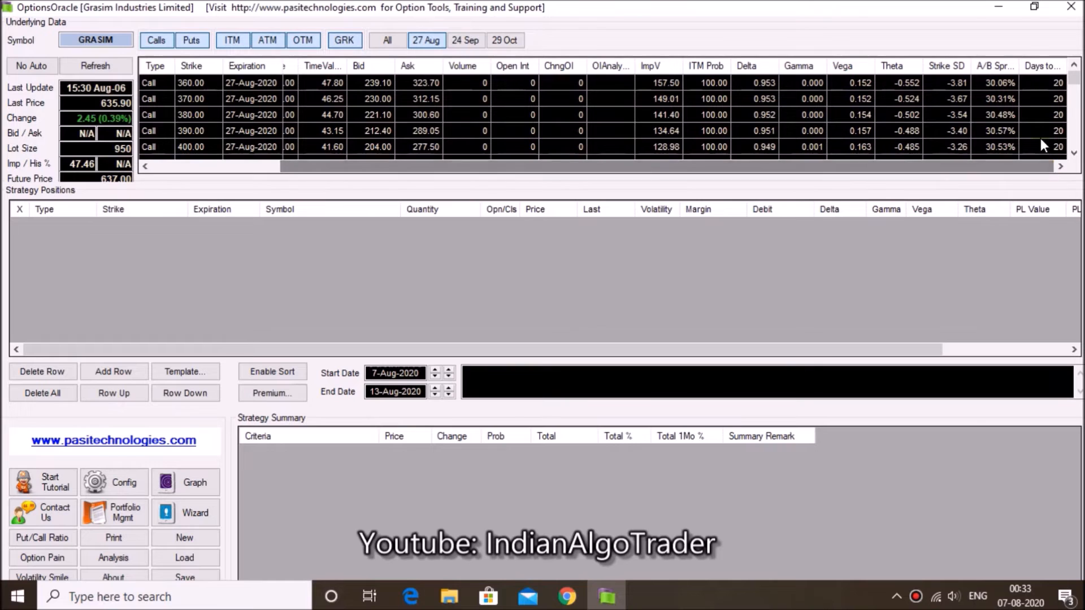
left_click_drag(780, 170, 709, 177)
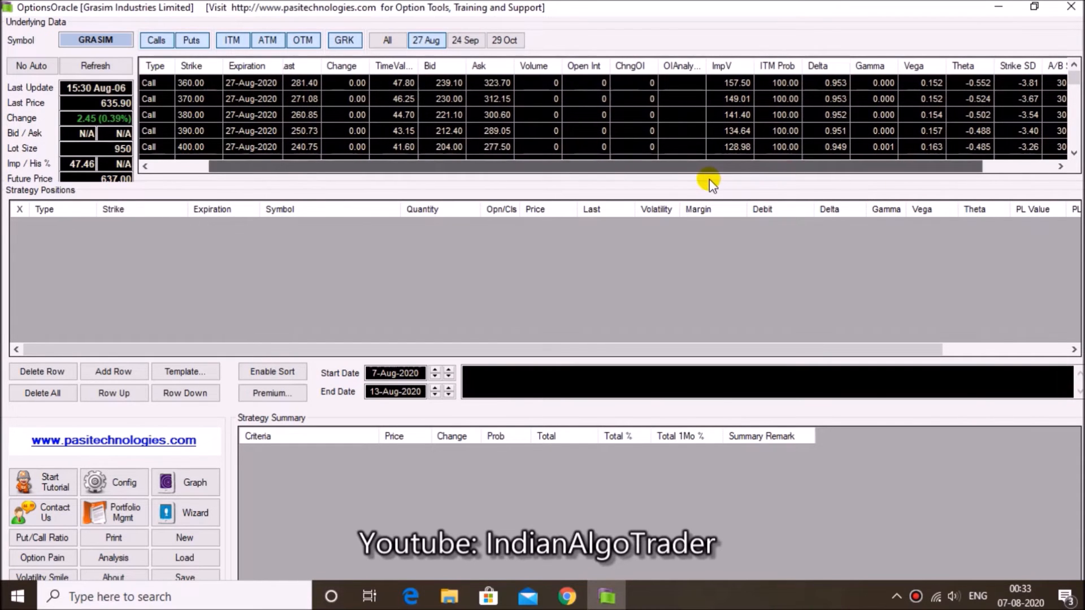
left_click(497, 85)
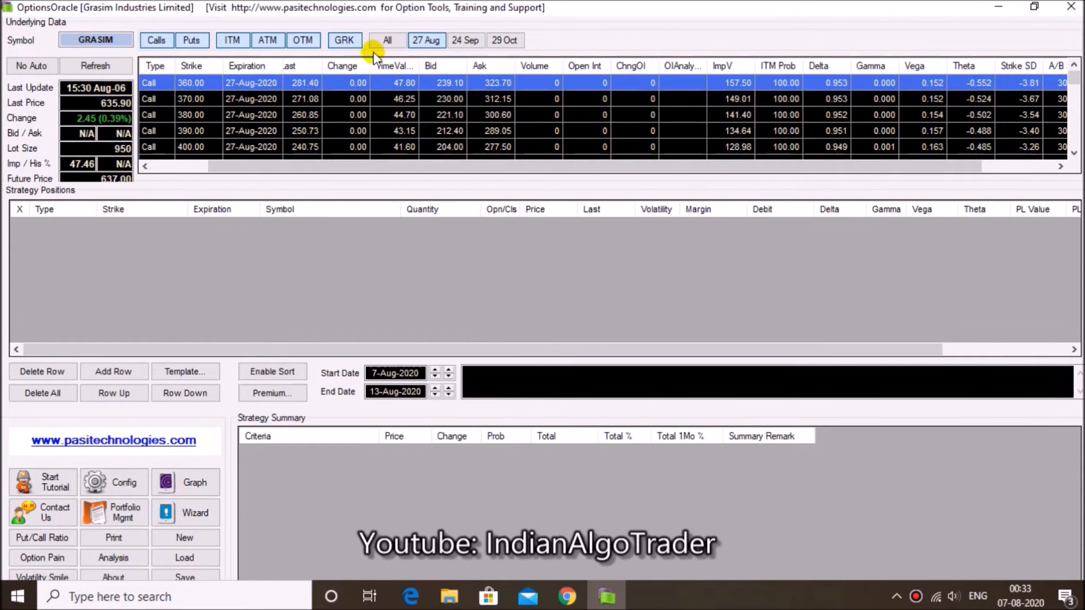
Refresh the GRASIM chain with only ATM options shown, and widen the OIAnalysis column to read its entries
left_click(111, 69)
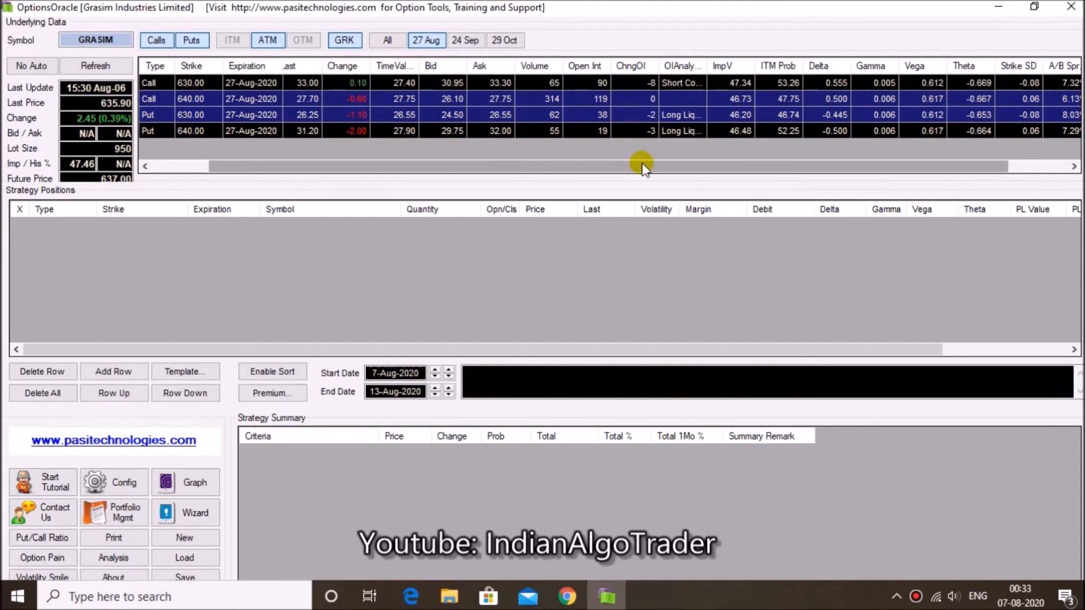
left_click_drag(706, 66, 793, 68)
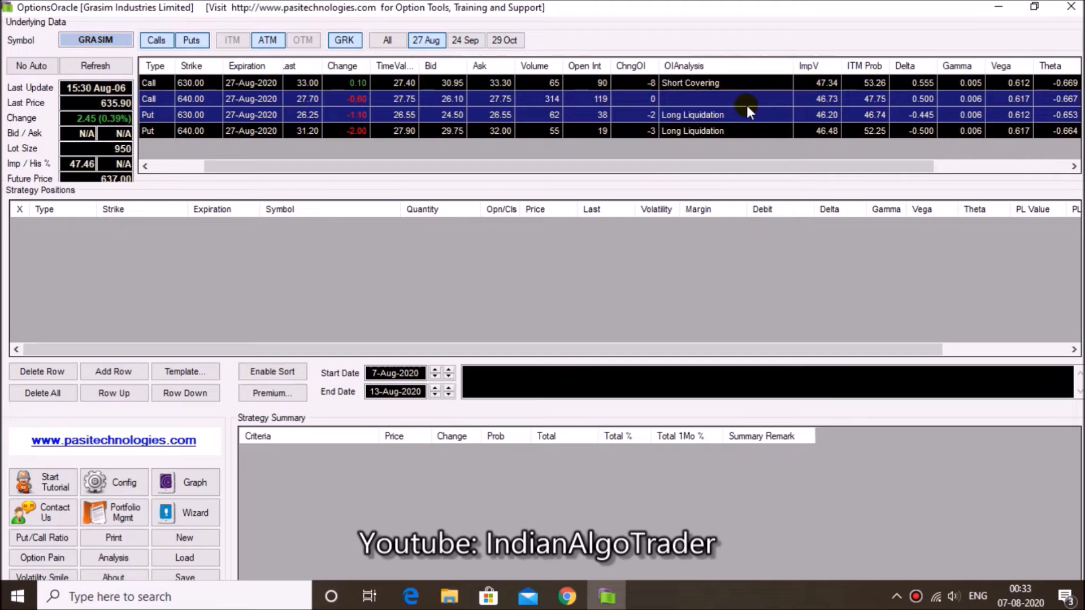
left_click(242, 133)
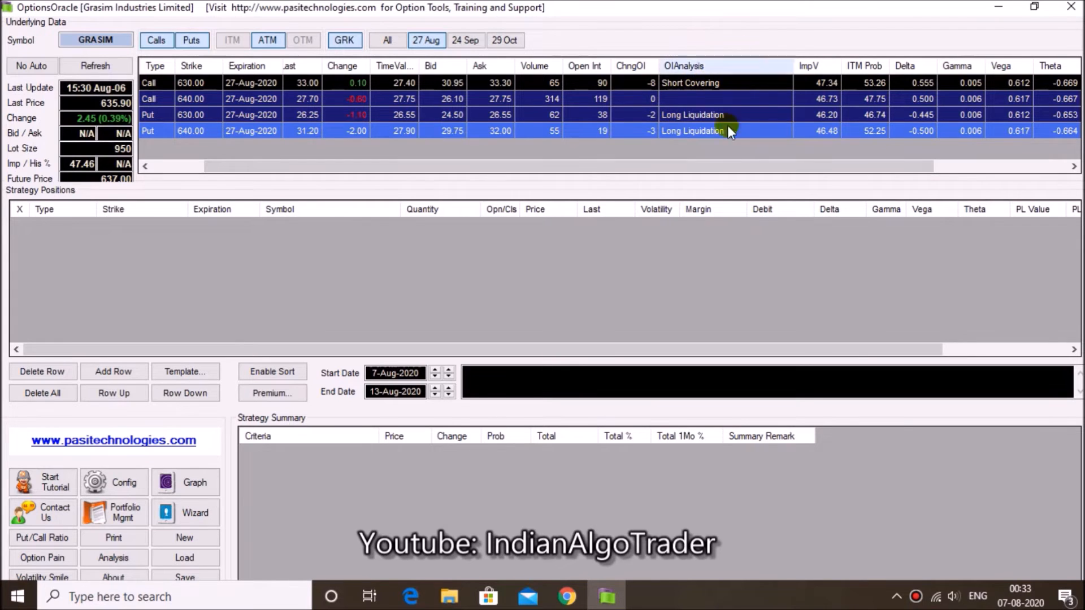
left_click(667, 67)
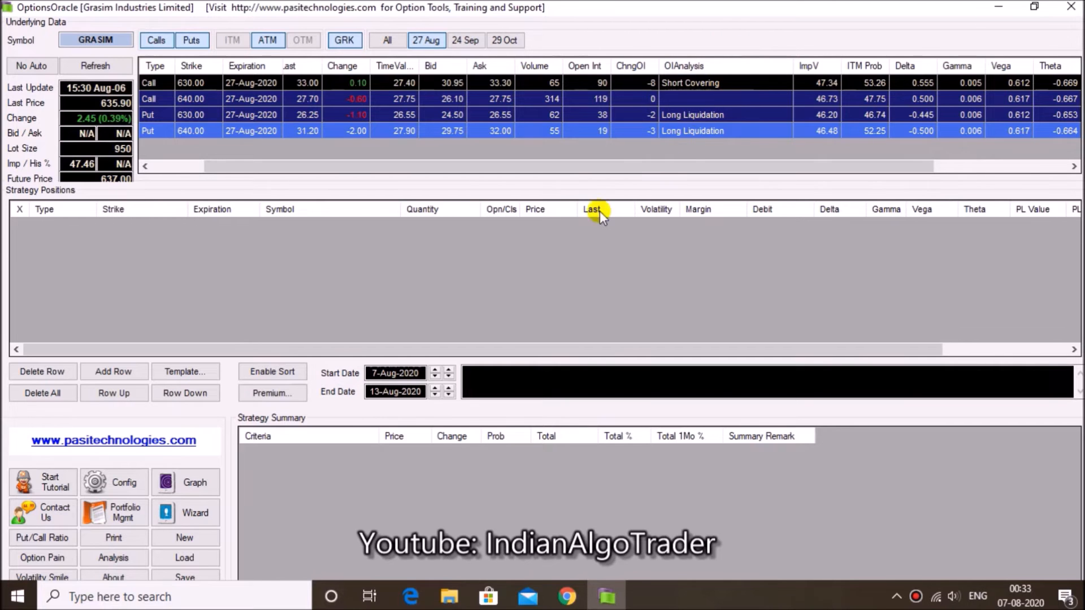
left_click_drag(352, 167, 300, 166)
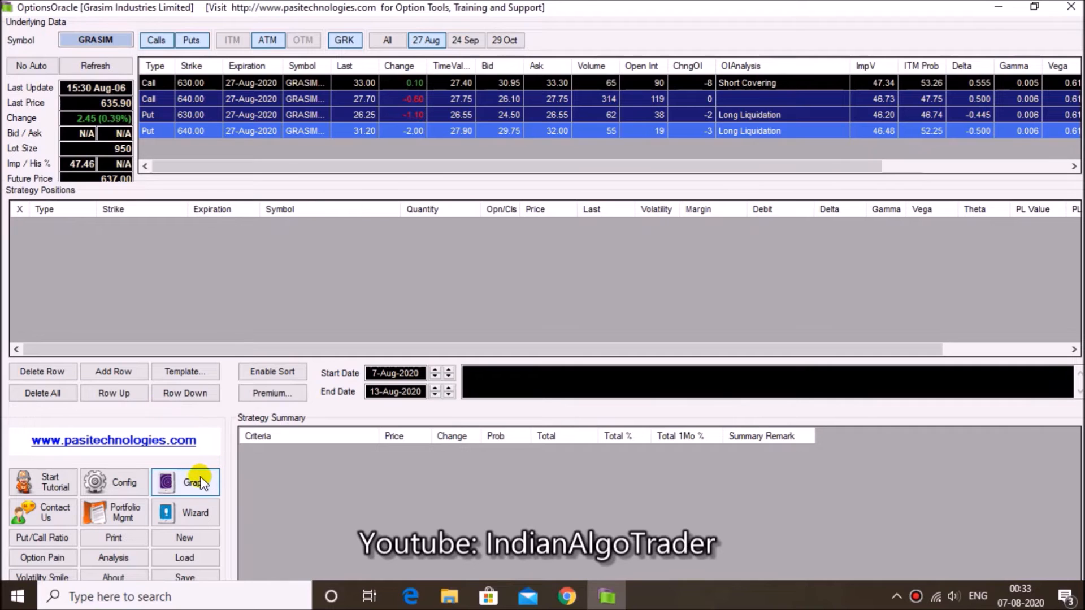
Load the Bearish: Short Call strategy template for GRASIM and check the price of the short call leg
left_click(184, 371)
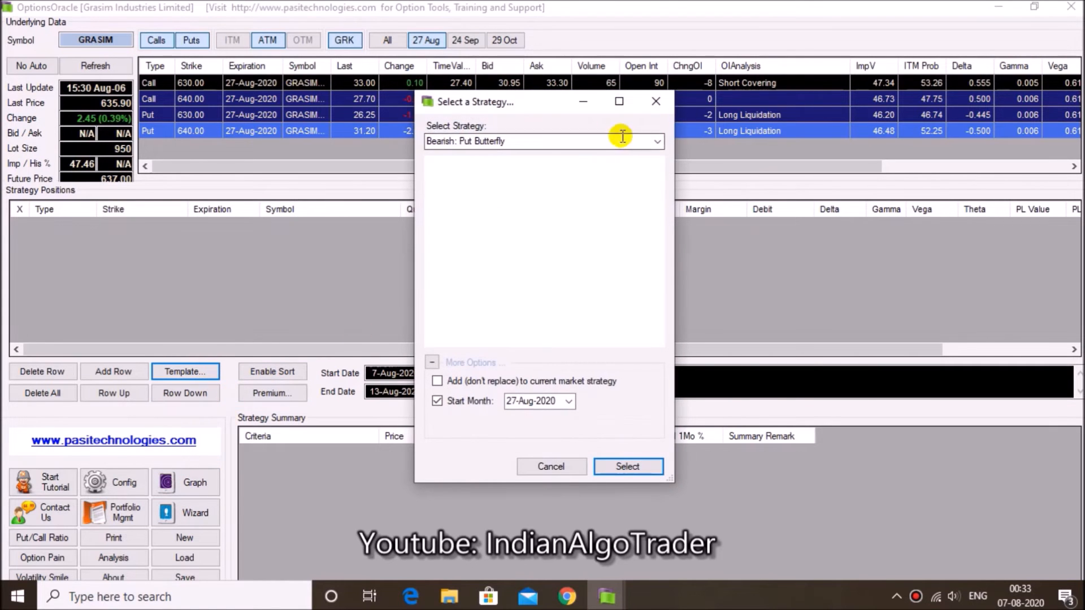
left_click(655, 143)
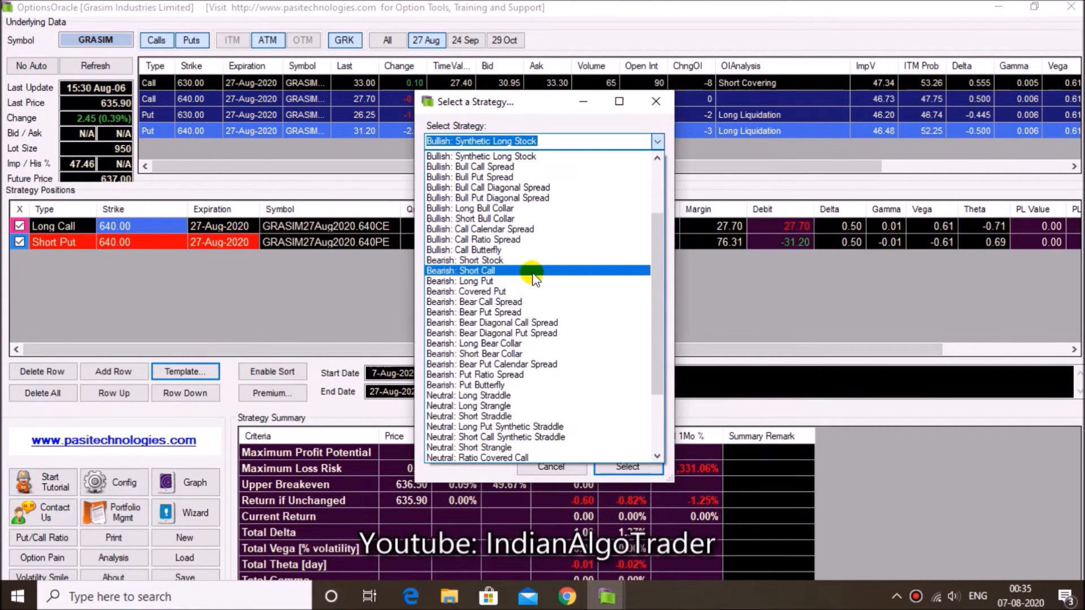
left_click(531, 271)
left_click(624, 467)
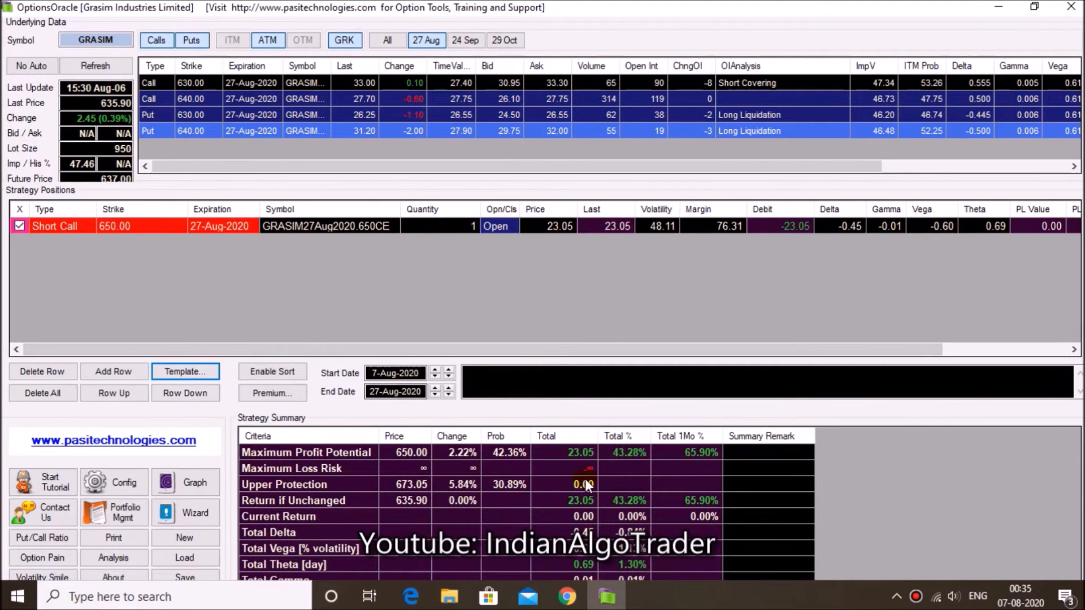
left_click(558, 224)
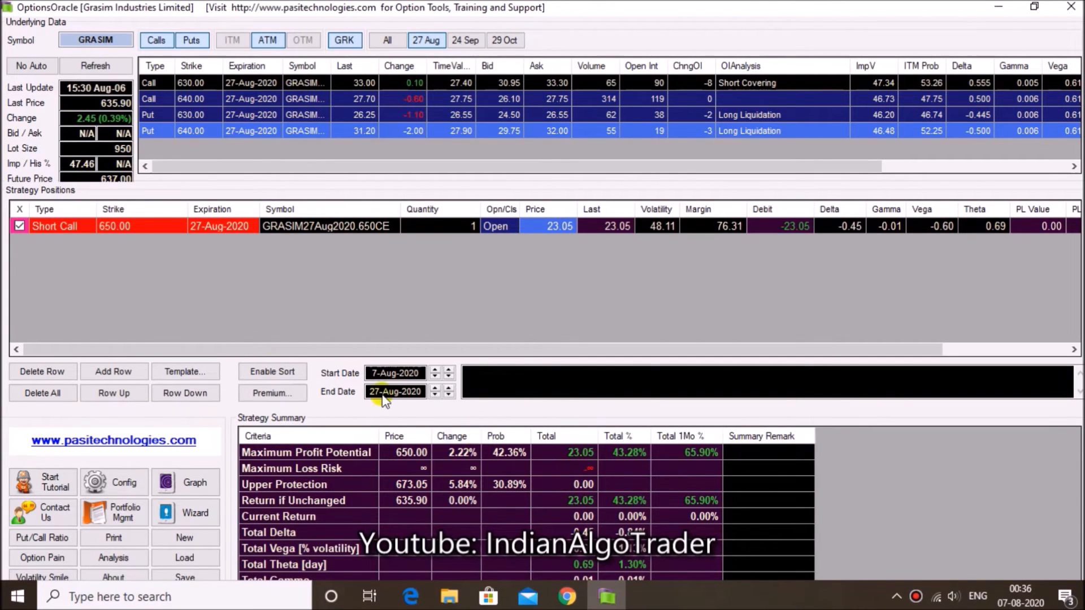
Replace the current GRASIM positions with the Neutral: Short Straddle strategy template
left_click(186, 371)
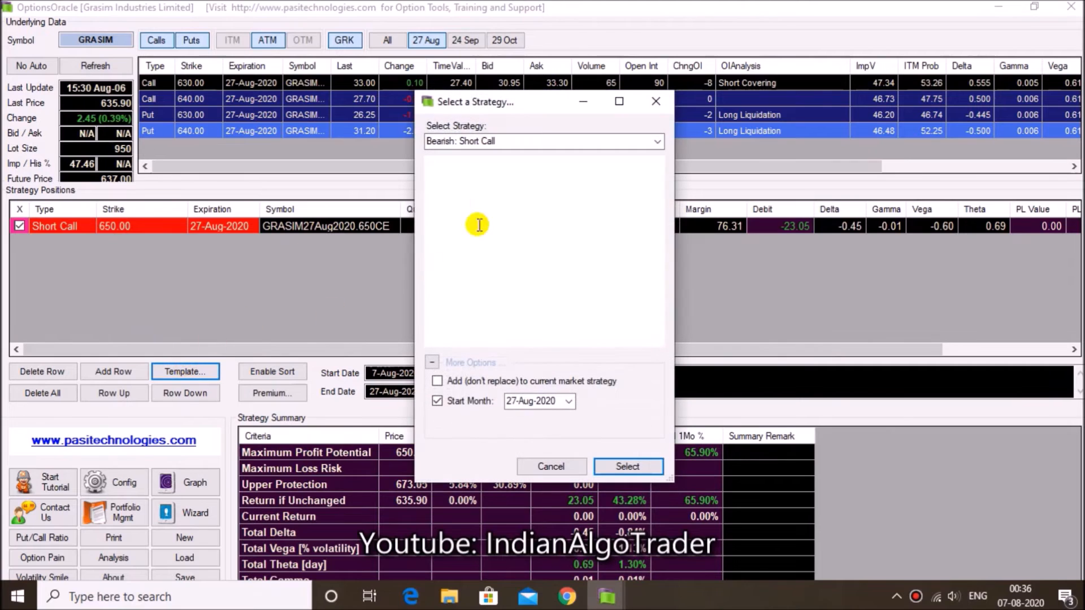
left_click(656, 142)
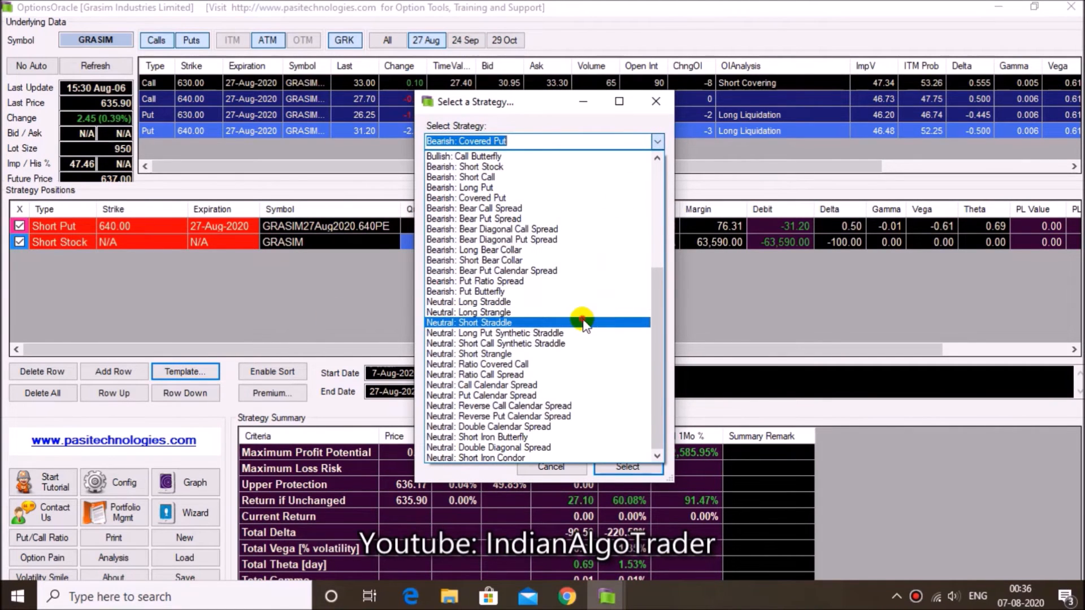
left_click(583, 322)
left_click(607, 466)
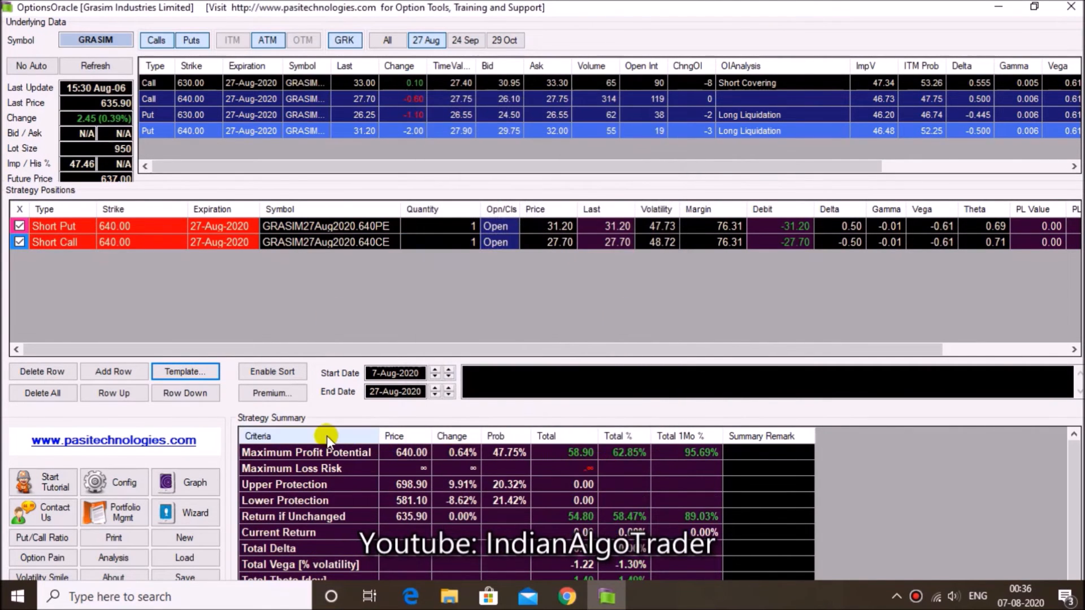
left_click(246, 287)
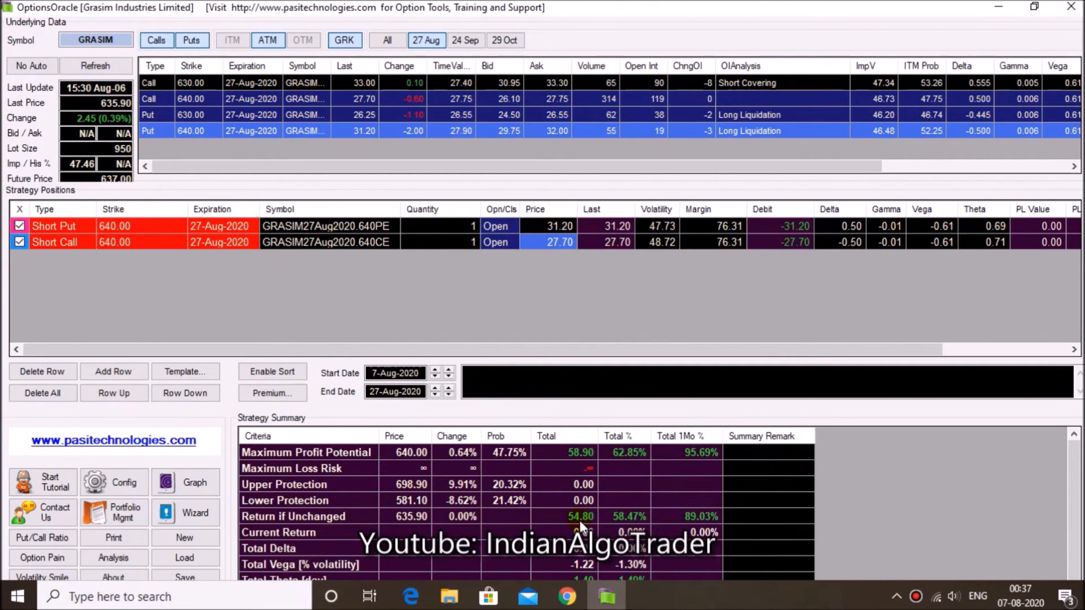
Examine the short straddle's profit/loss graph and its end date calendar, and close the graph
left_click(193, 482)
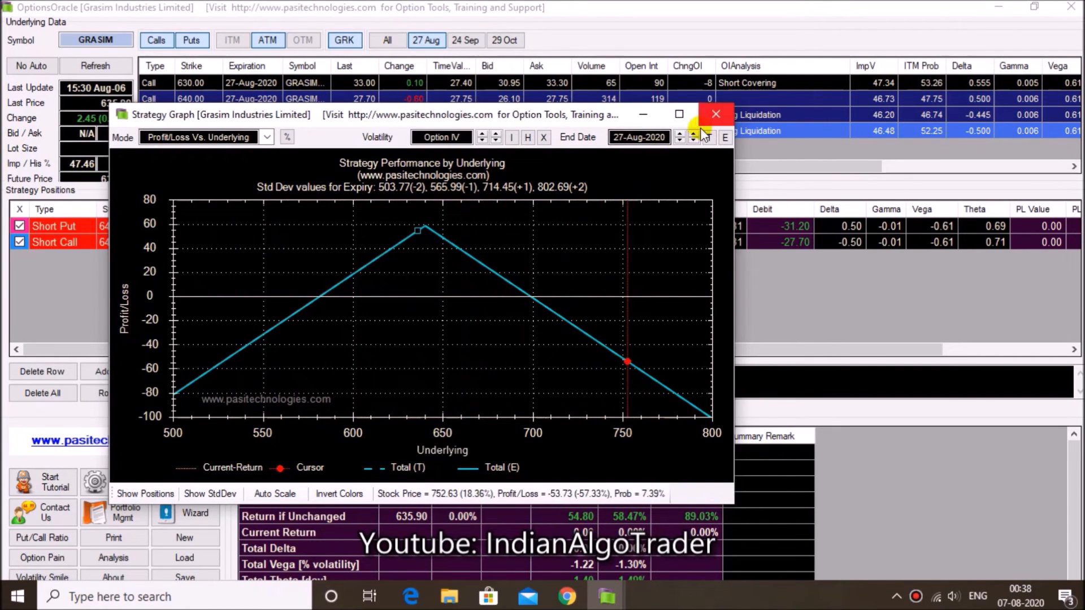
left_click(664, 137)
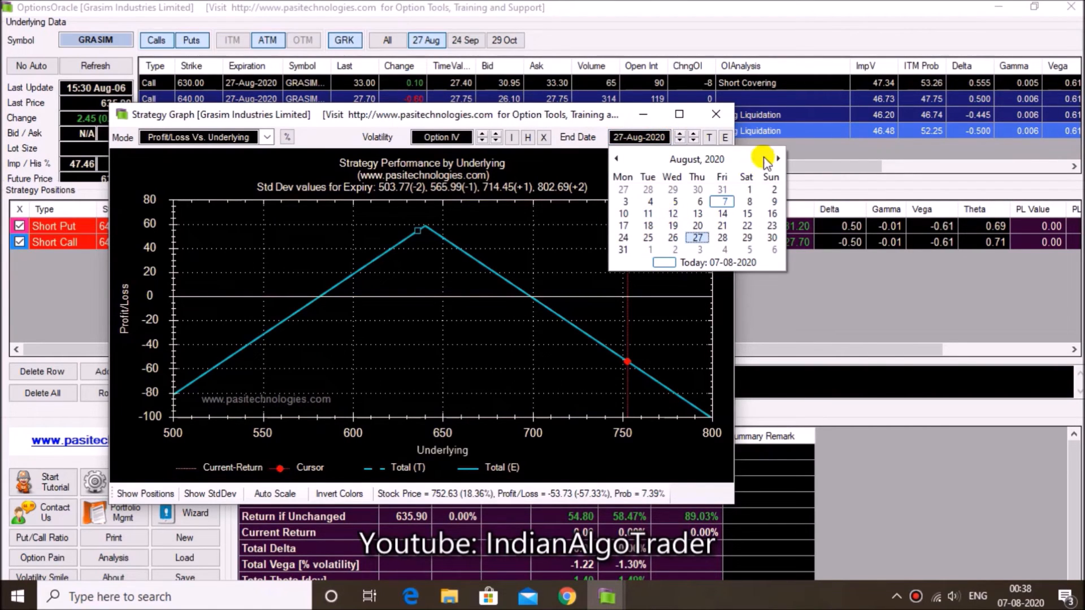
left_click(719, 113)
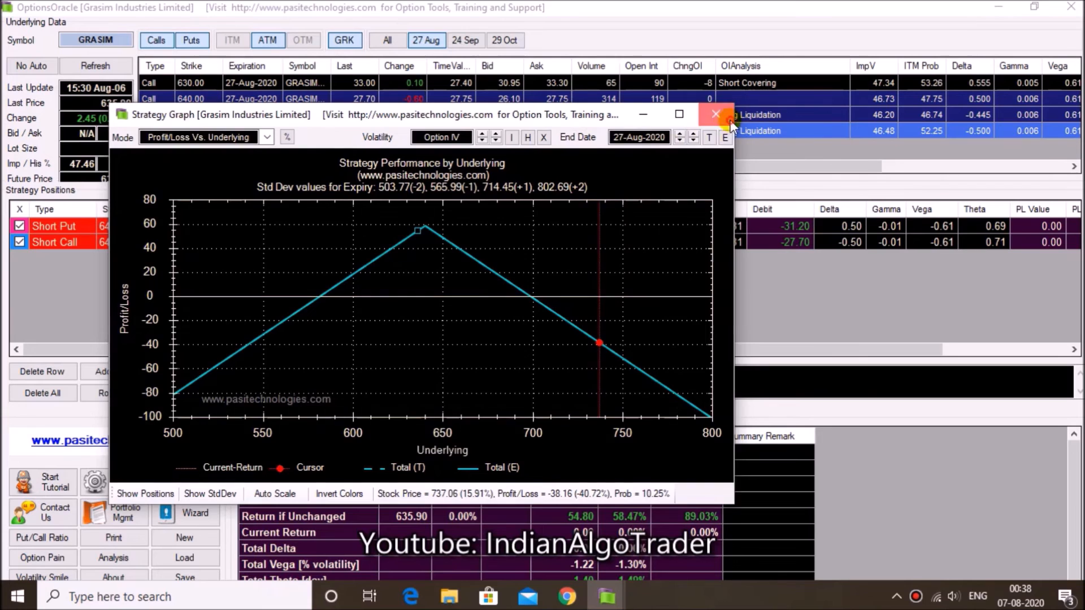
left_click(723, 115)
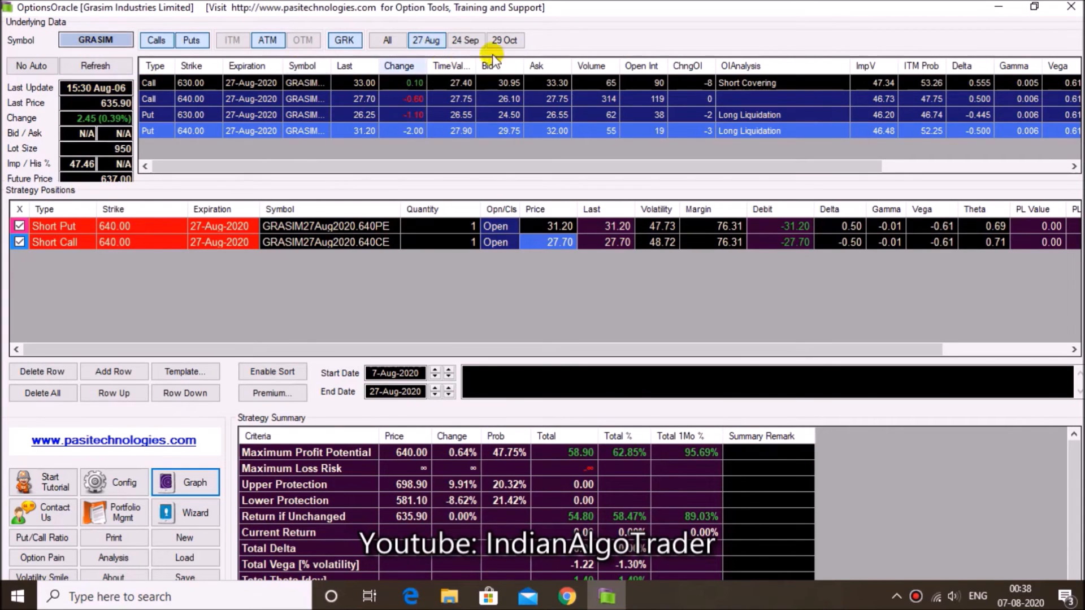
Show the 24 Sep option chain and load the Neutral: Long Strangle template with start month 24-Sep-2020
left_click(474, 42)
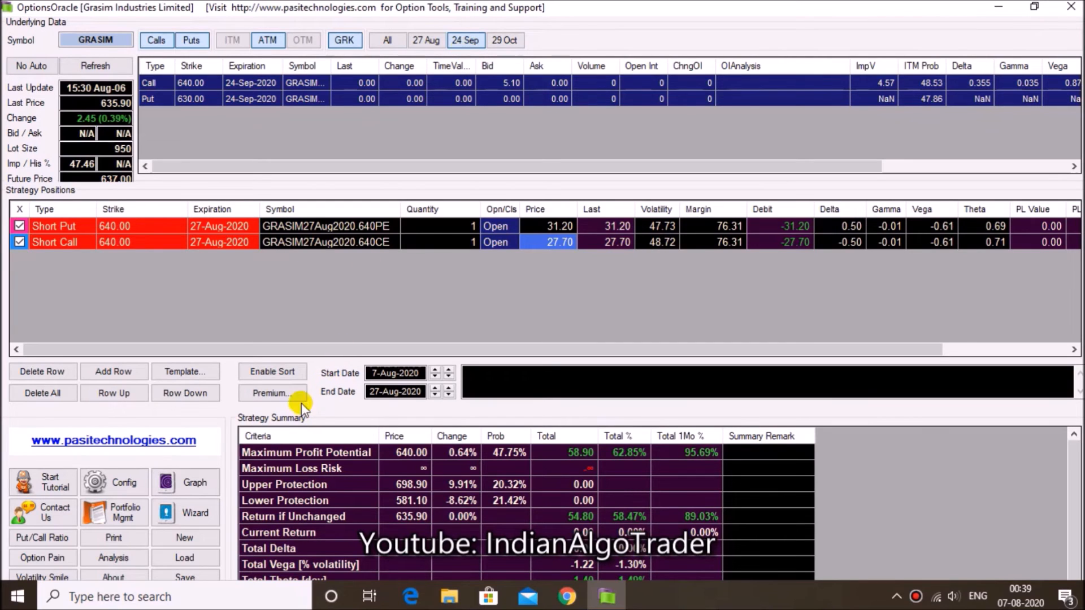
left_click(185, 371)
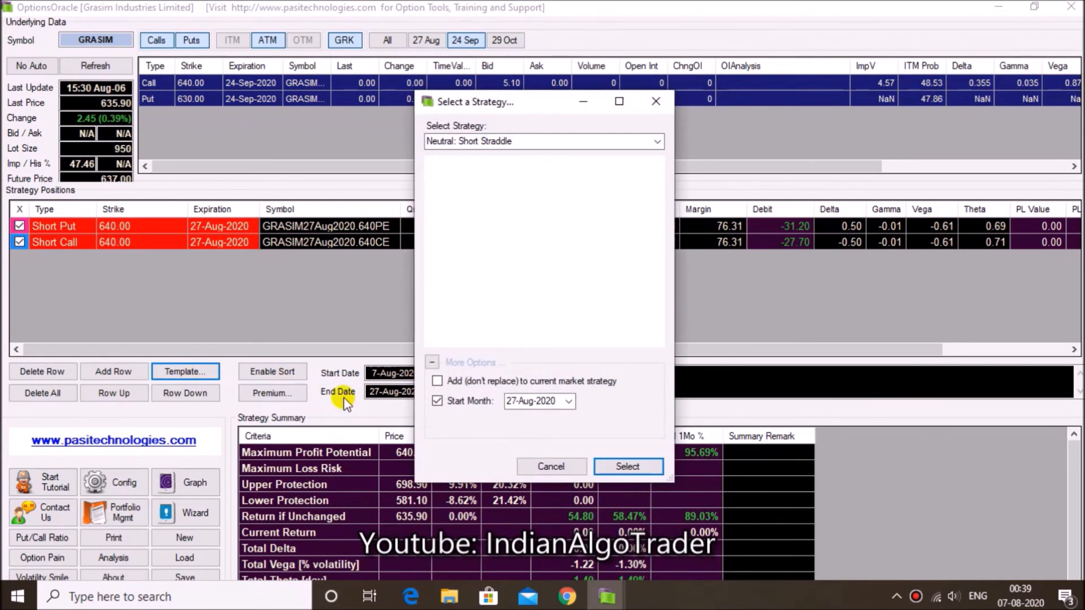
left_click(567, 401)
left_click(548, 427)
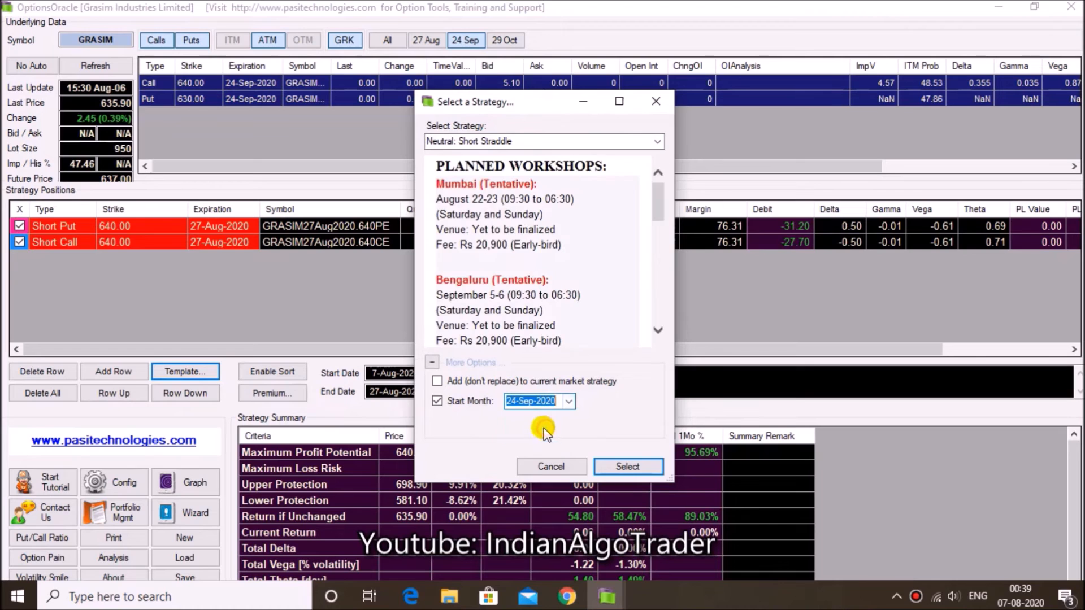
left_click(657, 142)
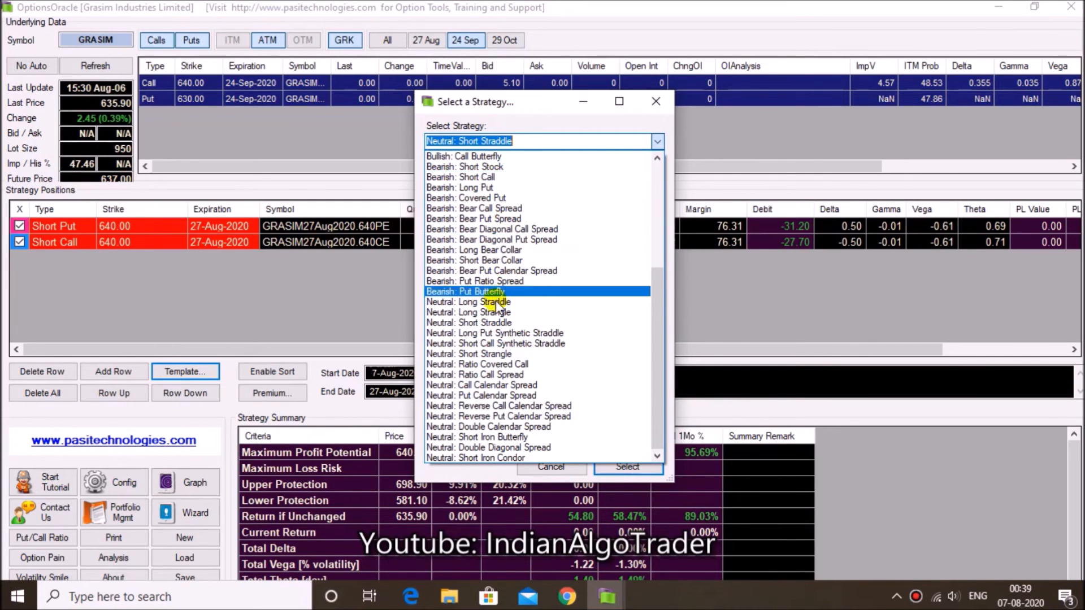
left_click(497, 314)
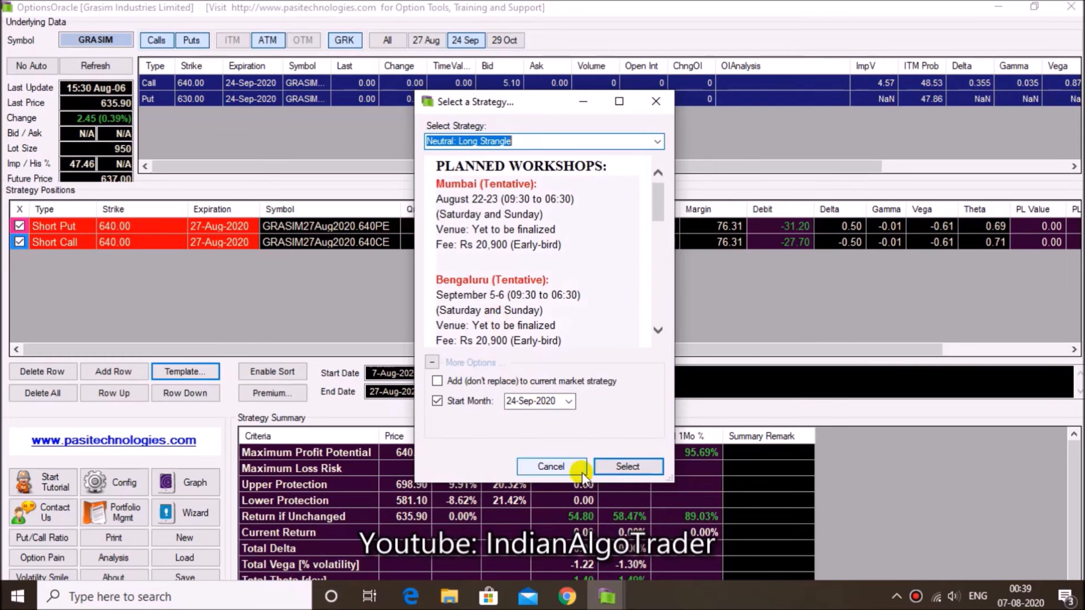
left_click(610, 467)
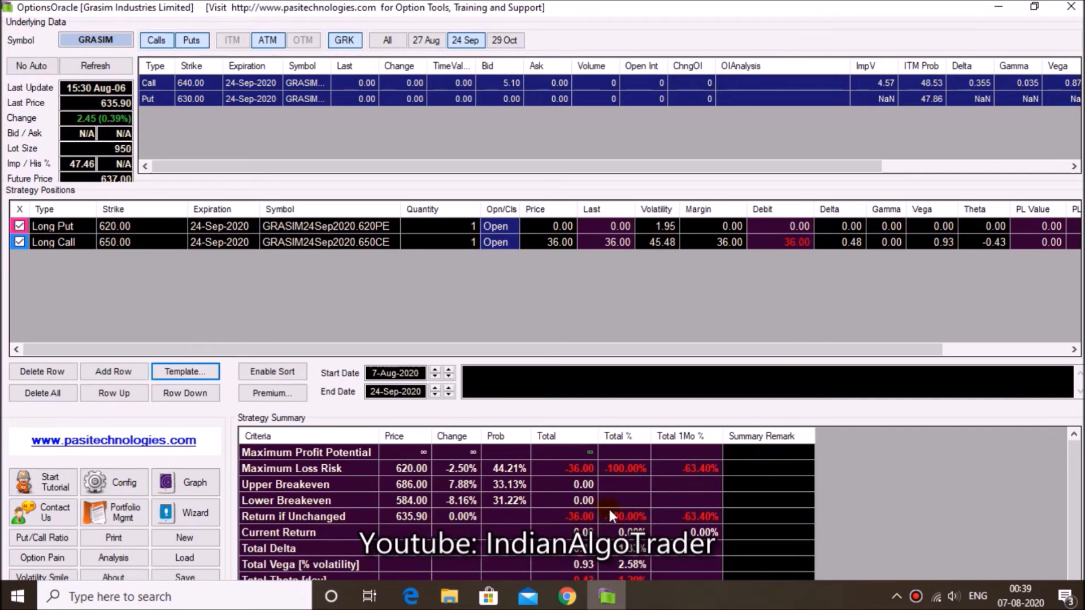
Examine the long strangle's profit/loss graph against the underlying price and close it
left_click(210, 477)
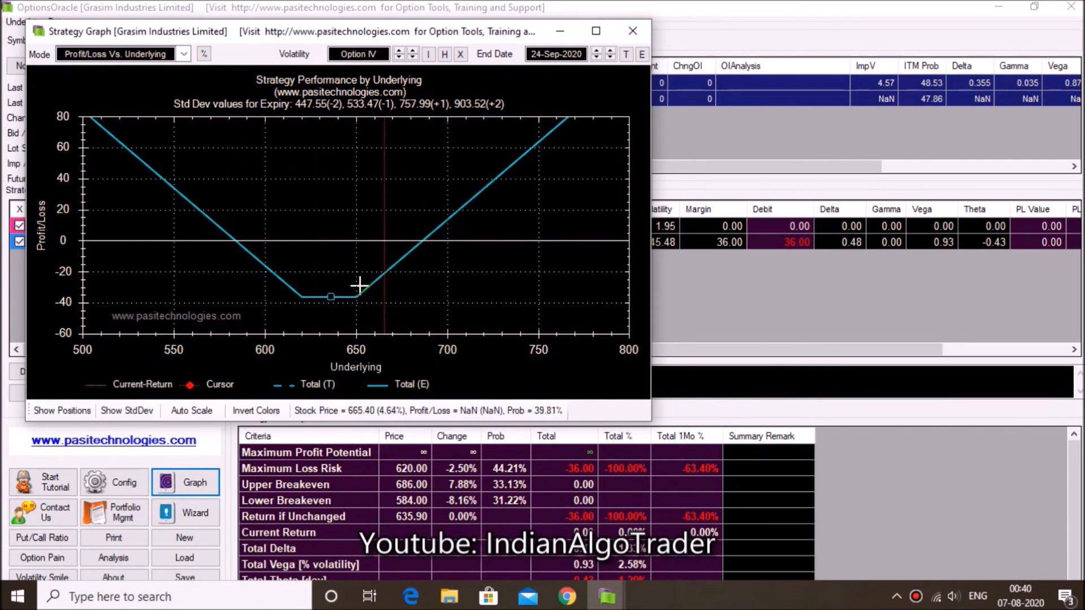
left_click(633, 31)
left_click(709, 288)
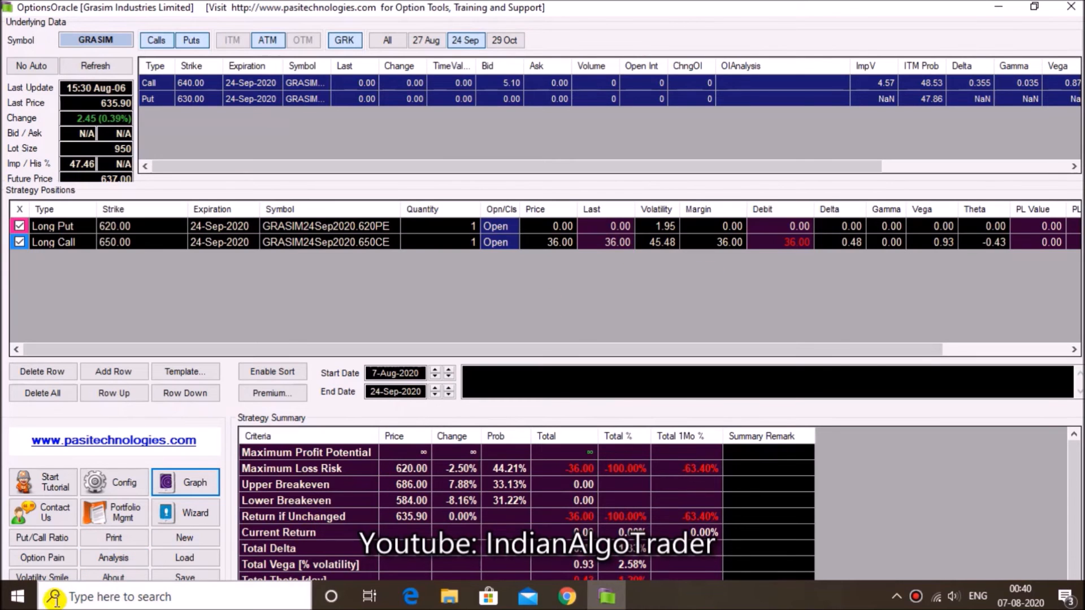
Examine GRASIM's Option Pain (Max Pain) chart for the 27-Aug-2020 expiration at full size and close it
left_click(46, 561)
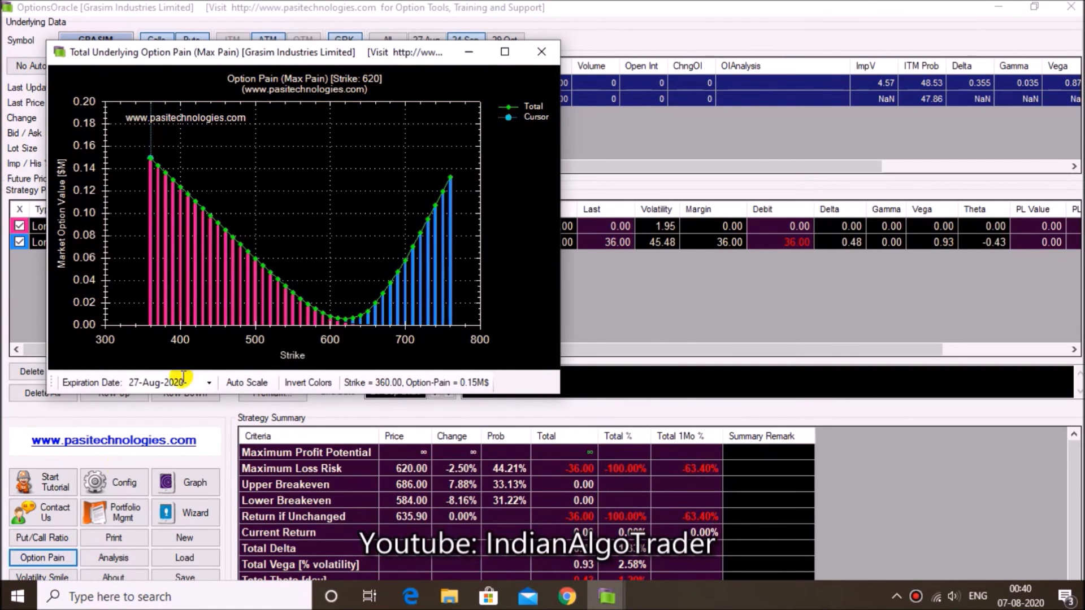
left_click(505, 52)
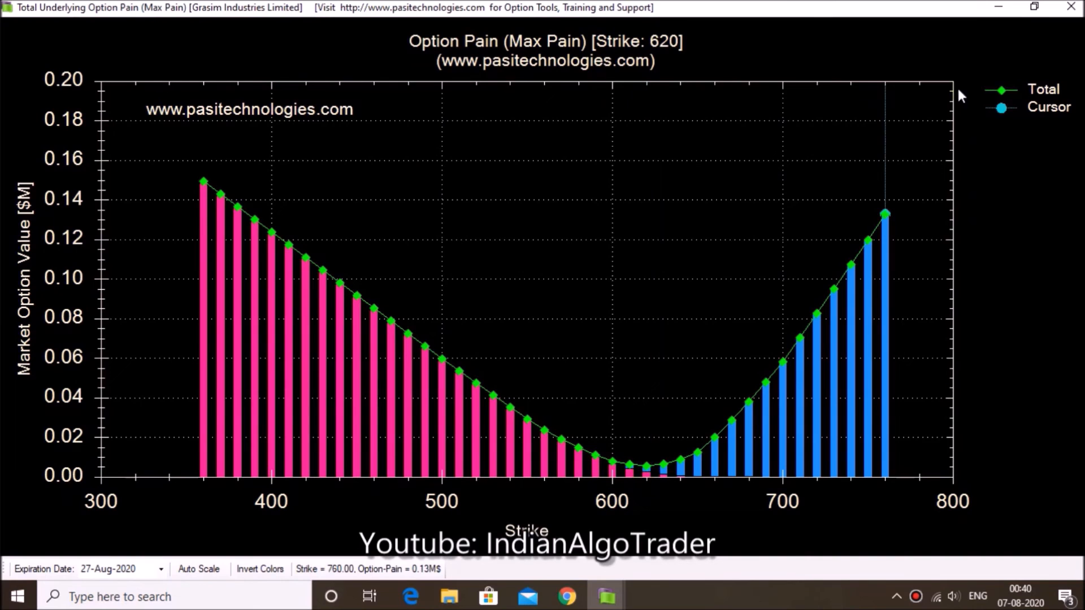
left_click(1071, 7)
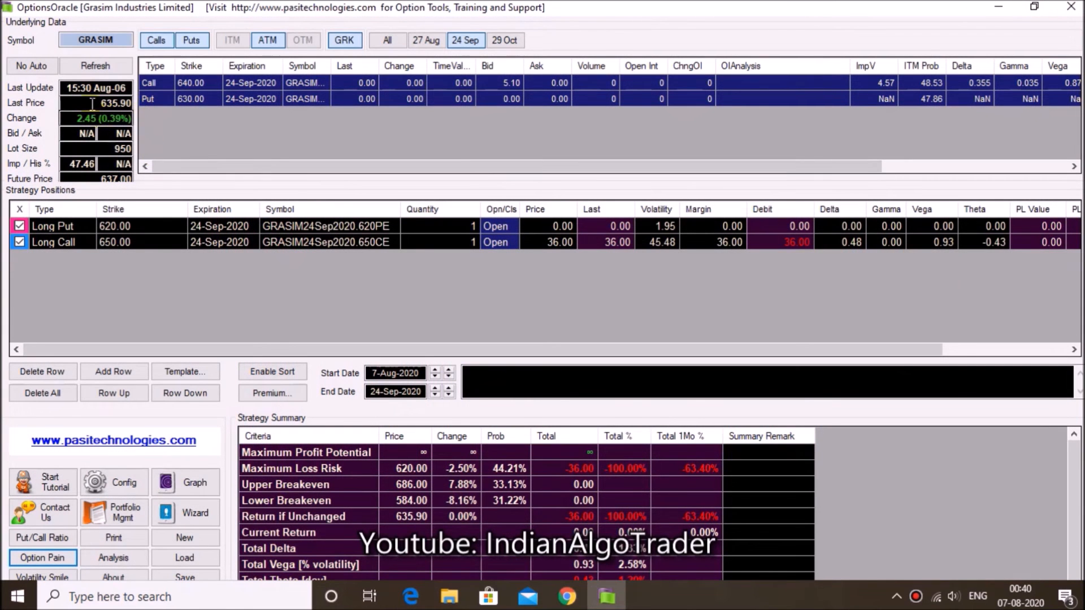
left_click(42, 557)
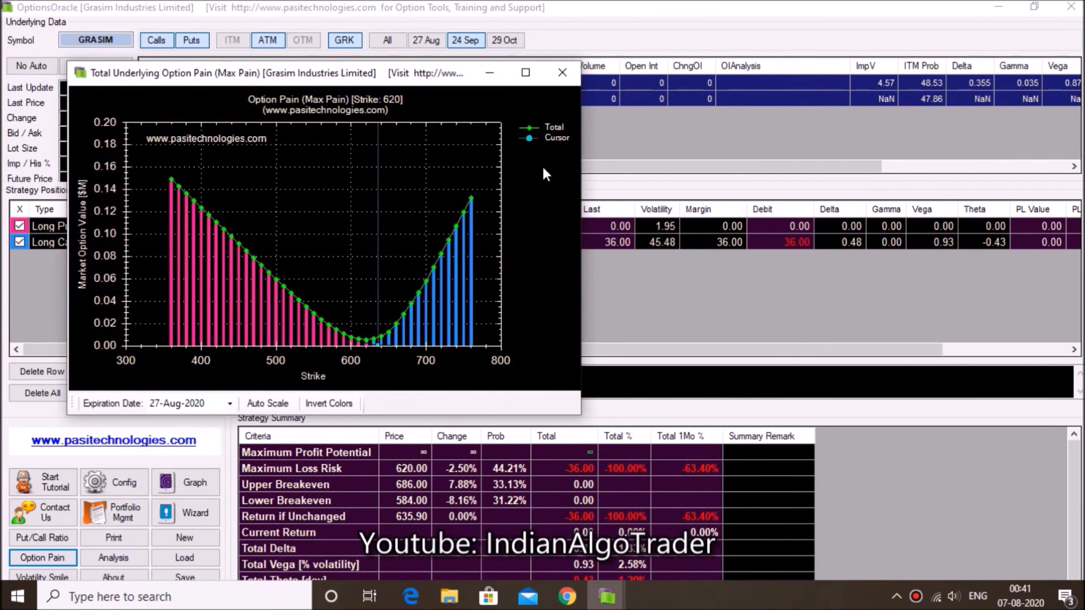
left_click(525, 74)
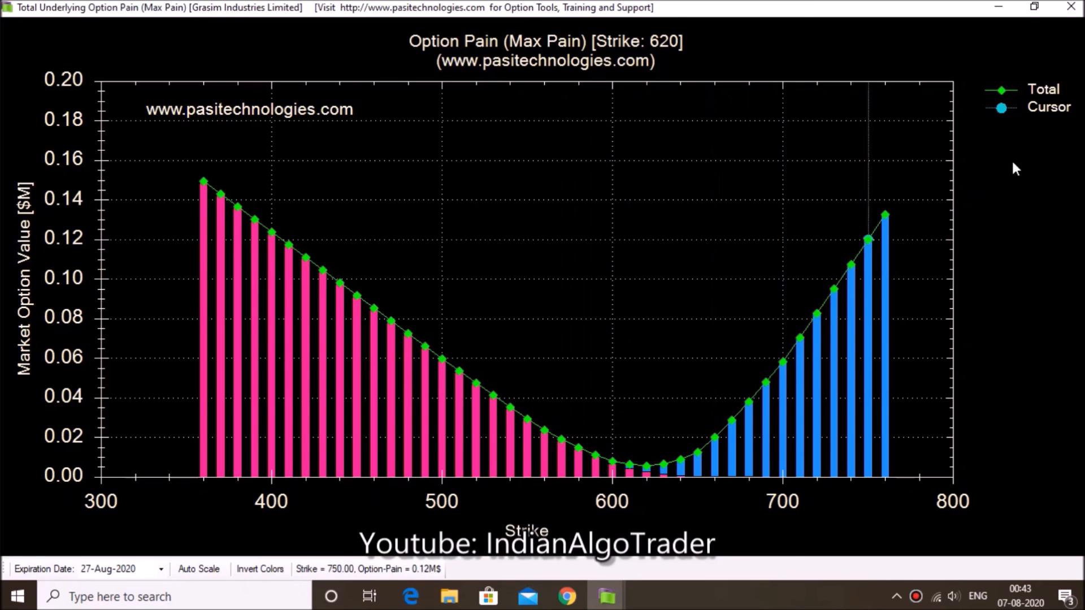
left_click(1073, 8)
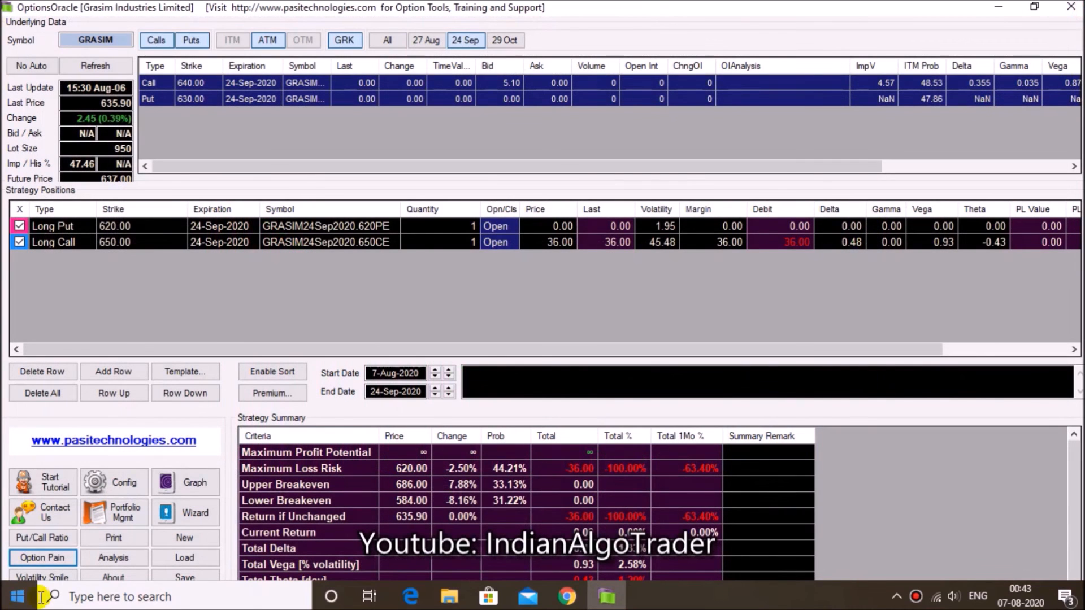
Change the underlying symbol to BANKNIFTY and load its option chain
left_click(117, 46)
key("BackSpace")
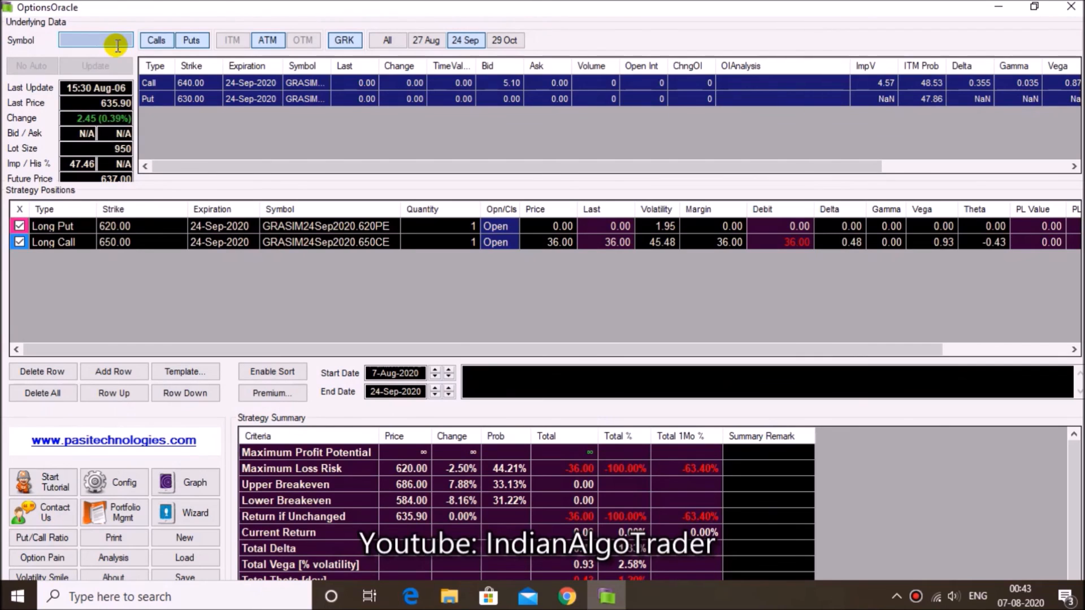
type("BANDHANBNK")
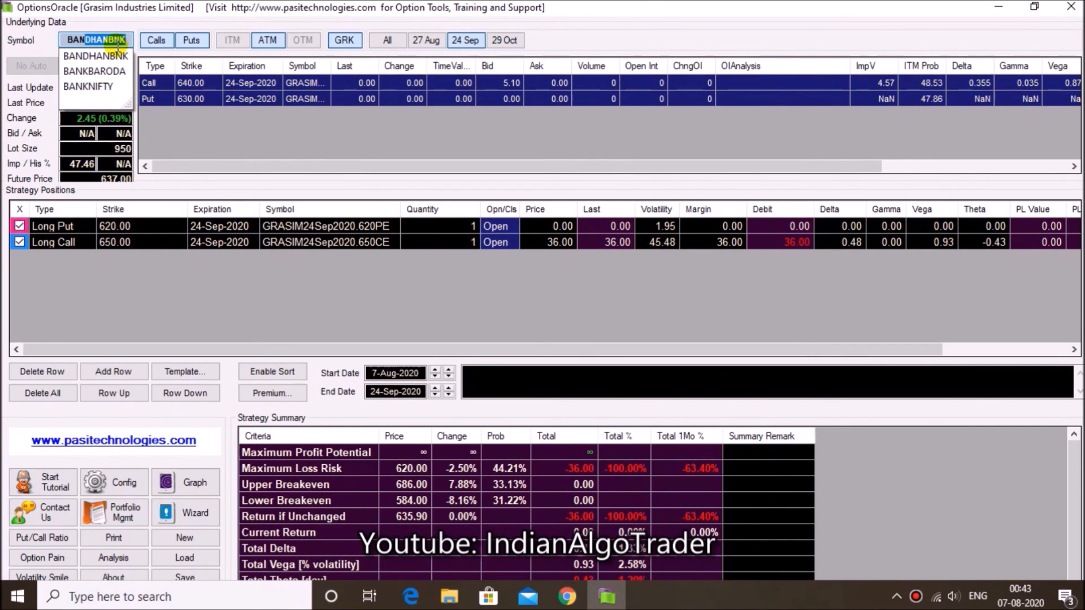
key("Down")
key("Down")
key("Down")
key("Return")
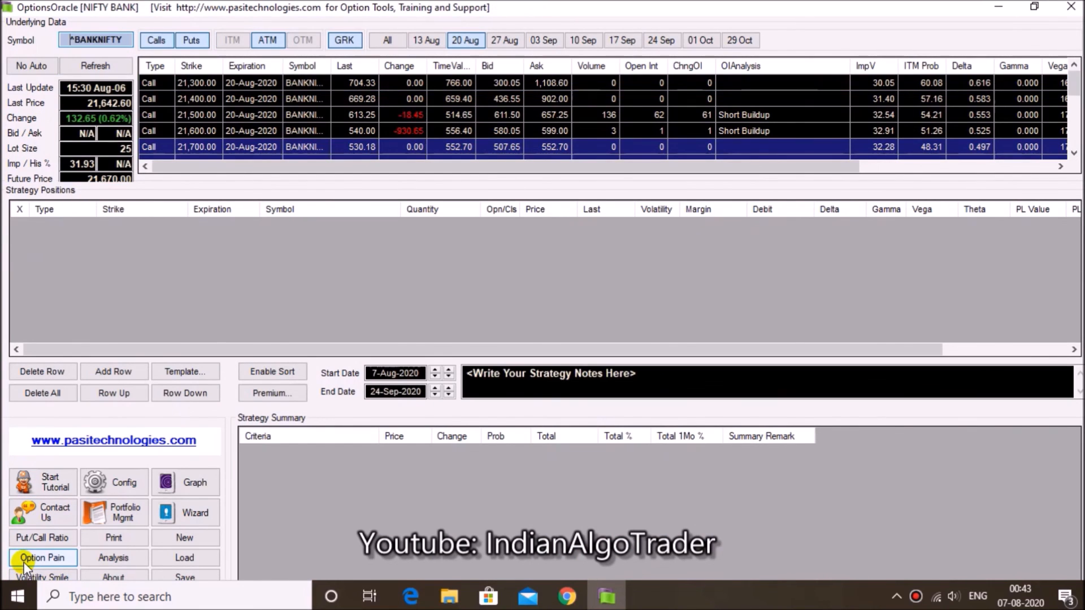
Examine the BANKNIFTY Option Pain (Max Pain) chart for the 06-Aug-2020 expiration at full size and close it
left_click(55, 560)
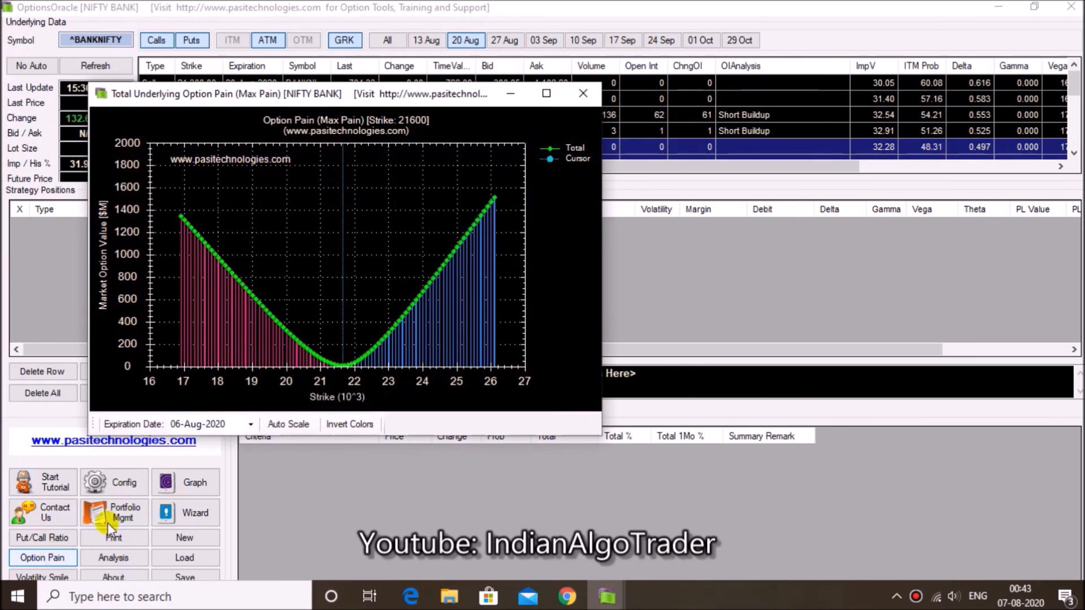
left_click(564, 92)
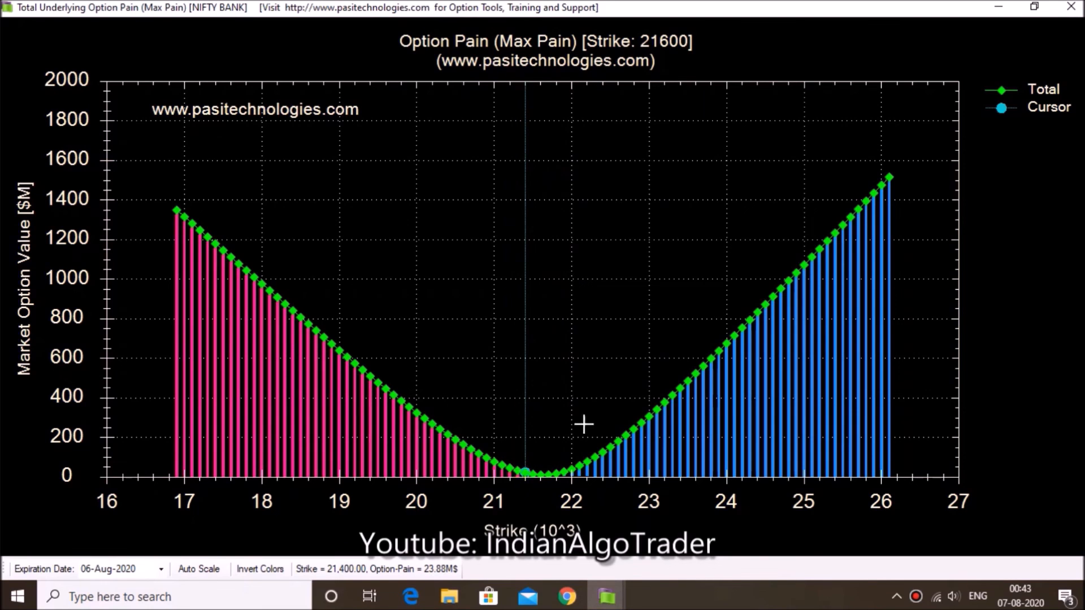
left_click(1071, 7)
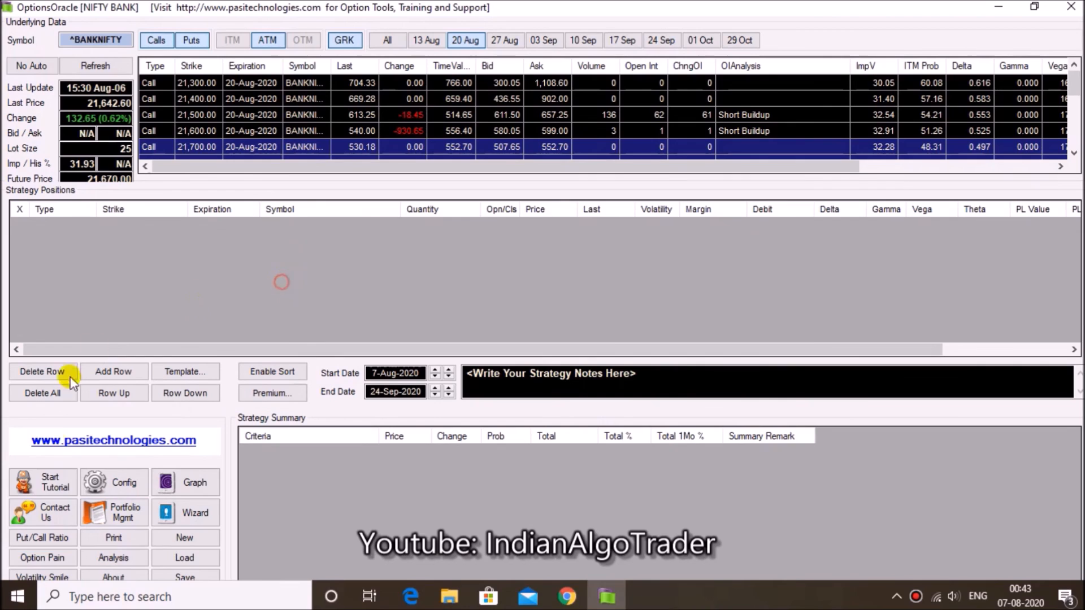
Check the online server choices and the periodic auto-refresh intervals in the general configuration without saving changes
left_click(111, 492)
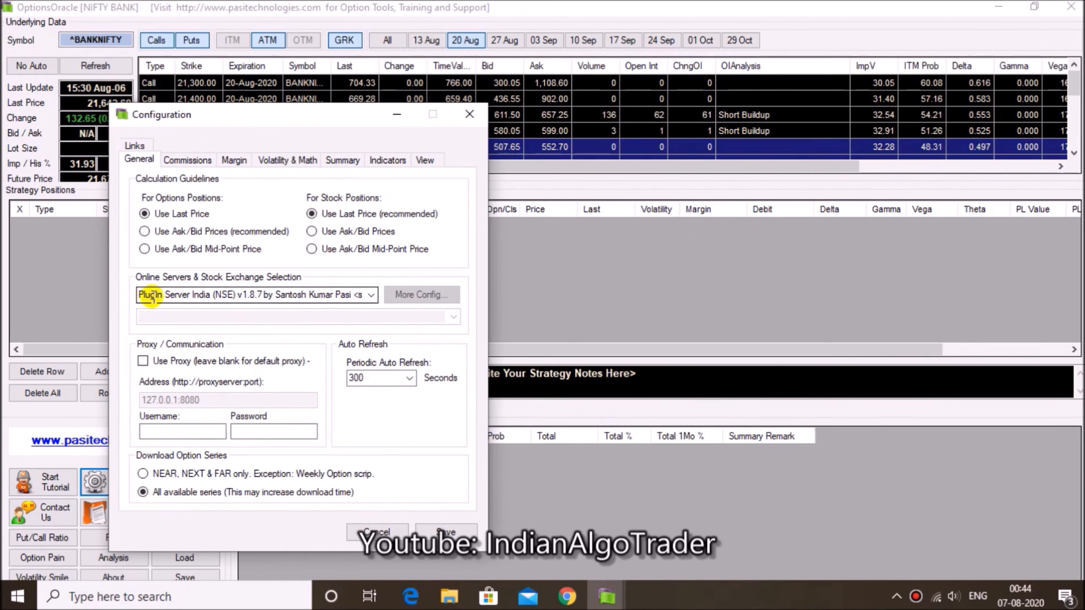
left_click(355, 294)
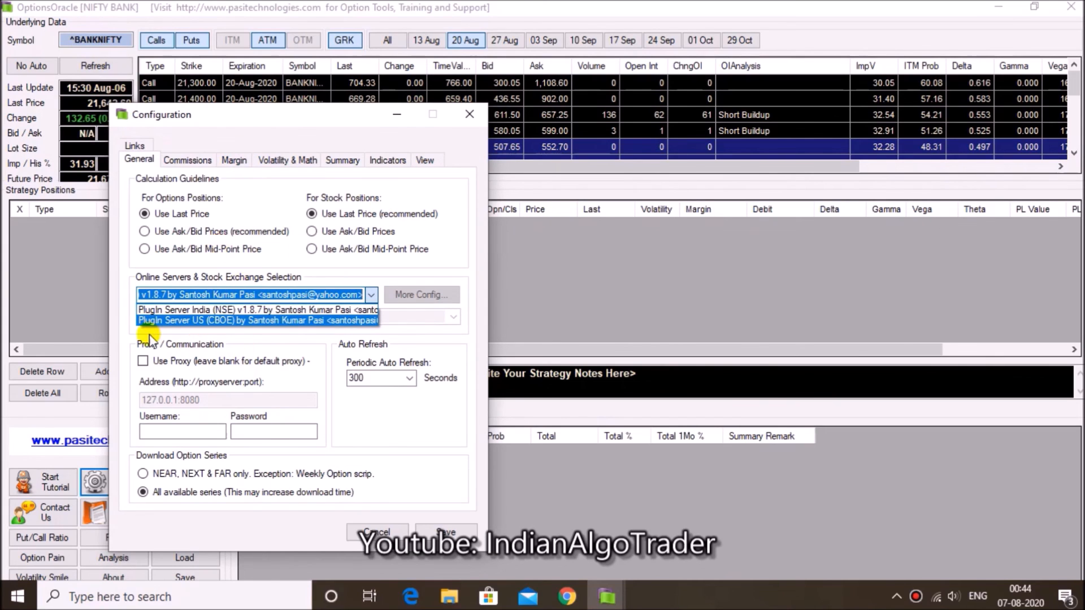
left_click(162, 311)
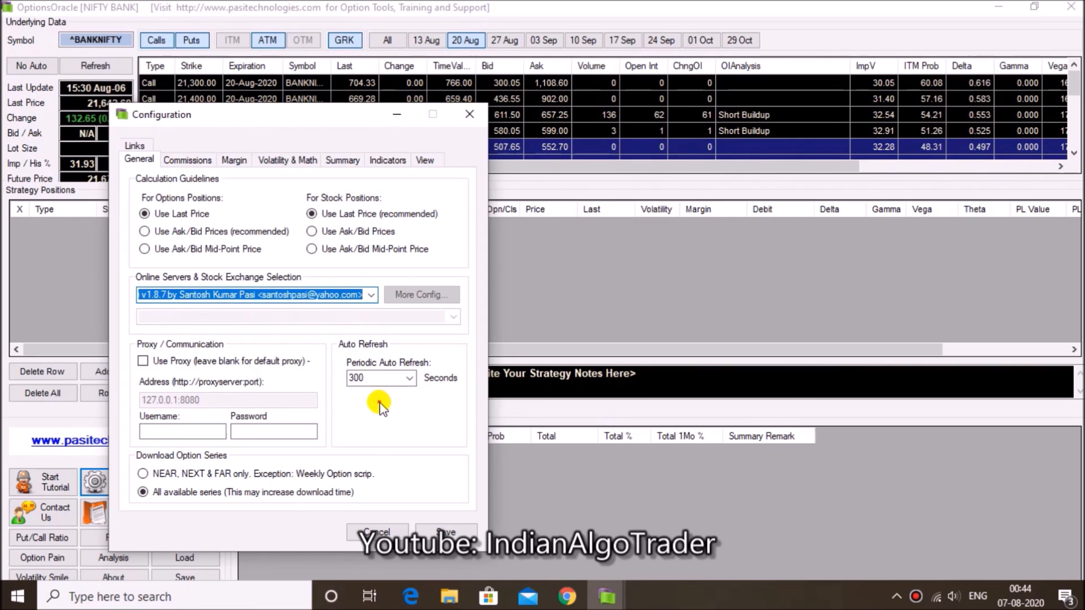
left_click(400, 379)
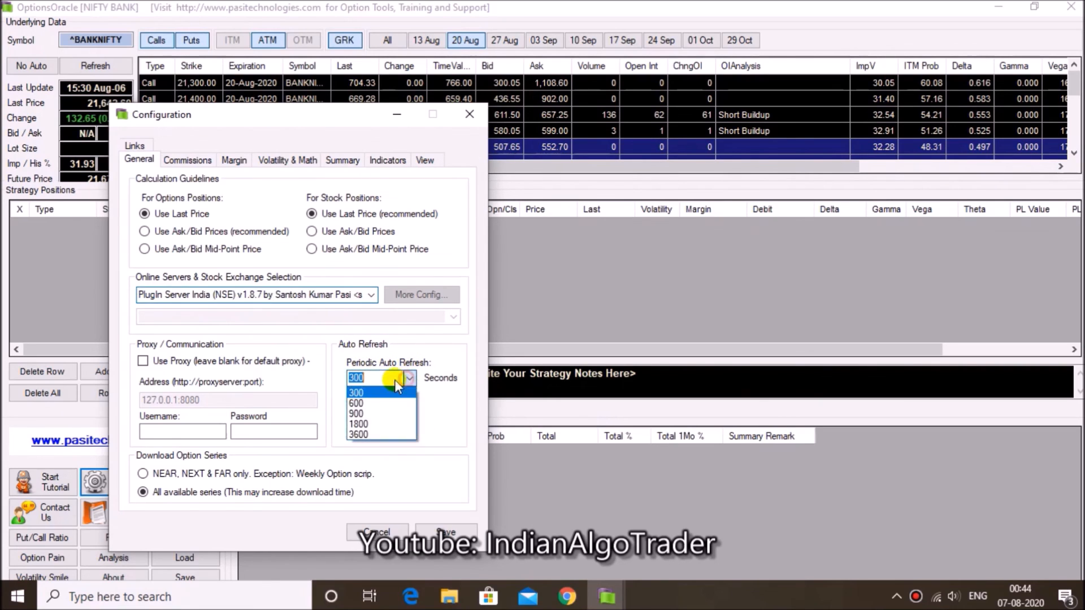
left_click(364, 387)
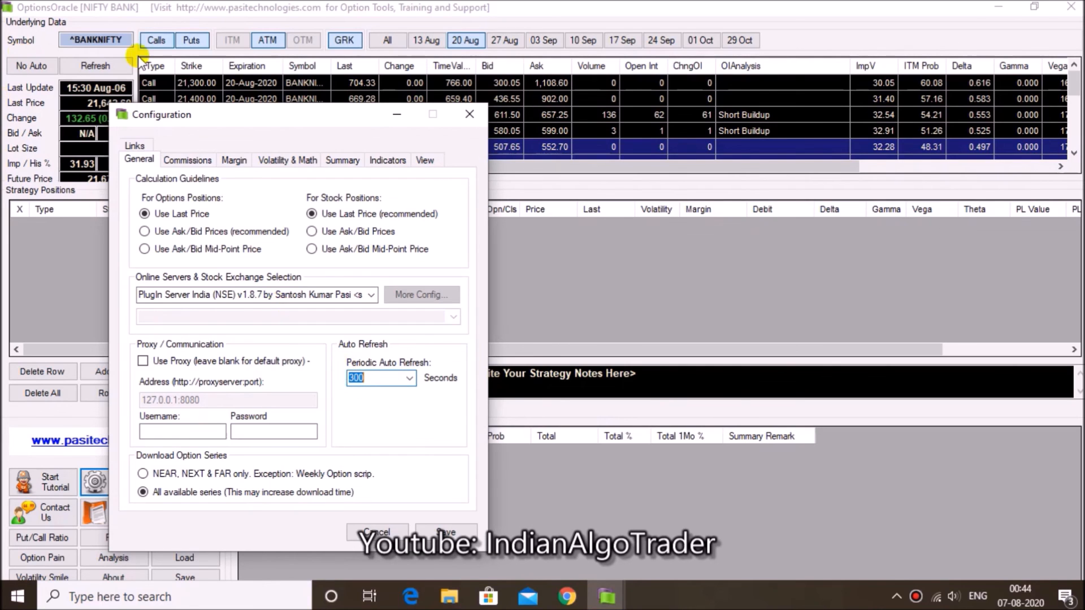
left_click(371, 531)
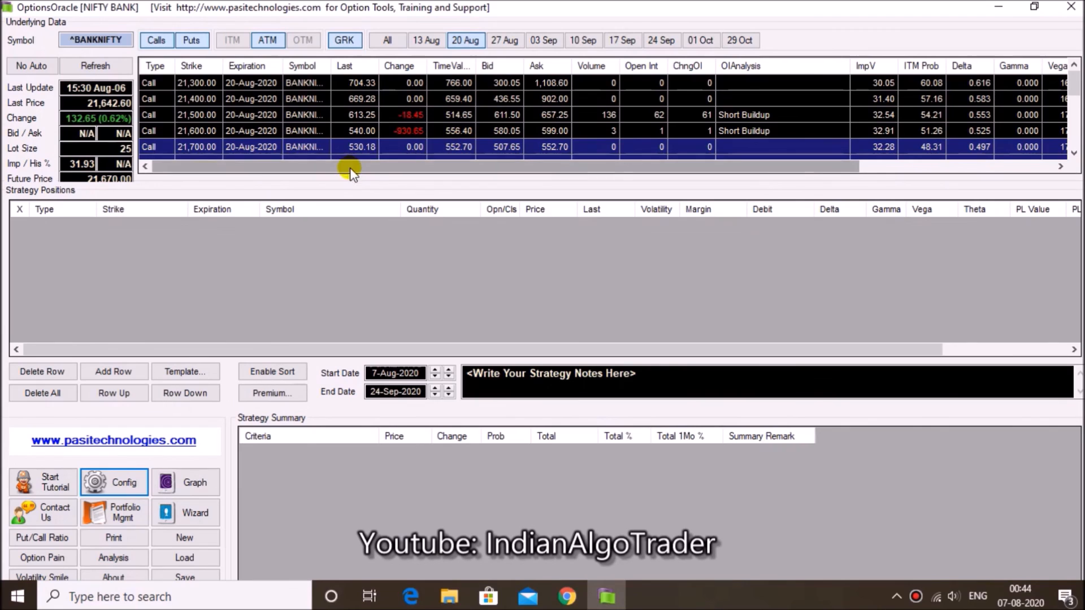
Refresh the BANKNIFTY option chain data
left_click(106, 62)
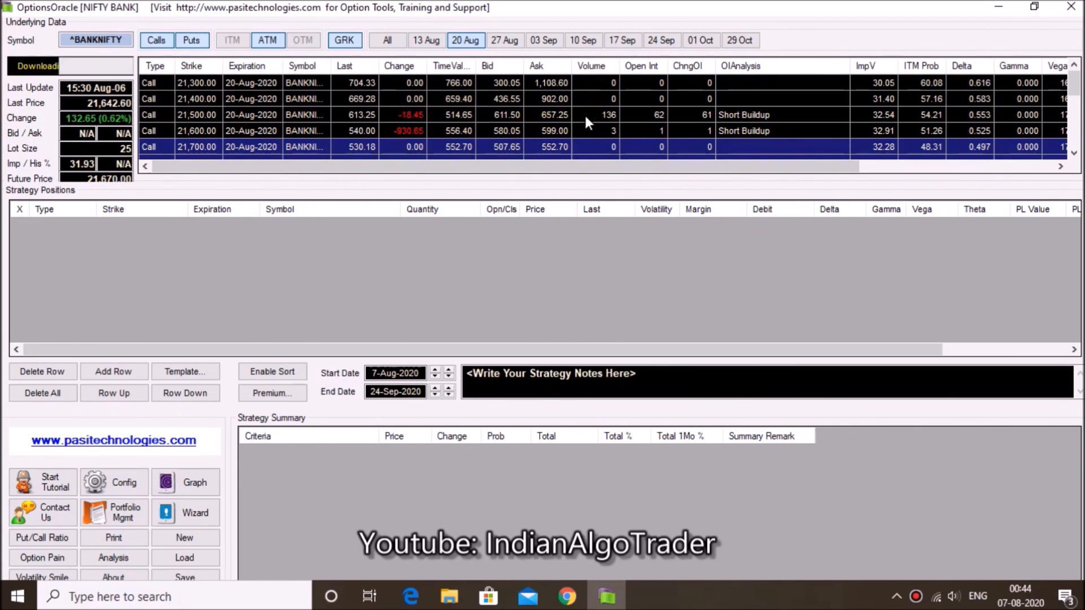